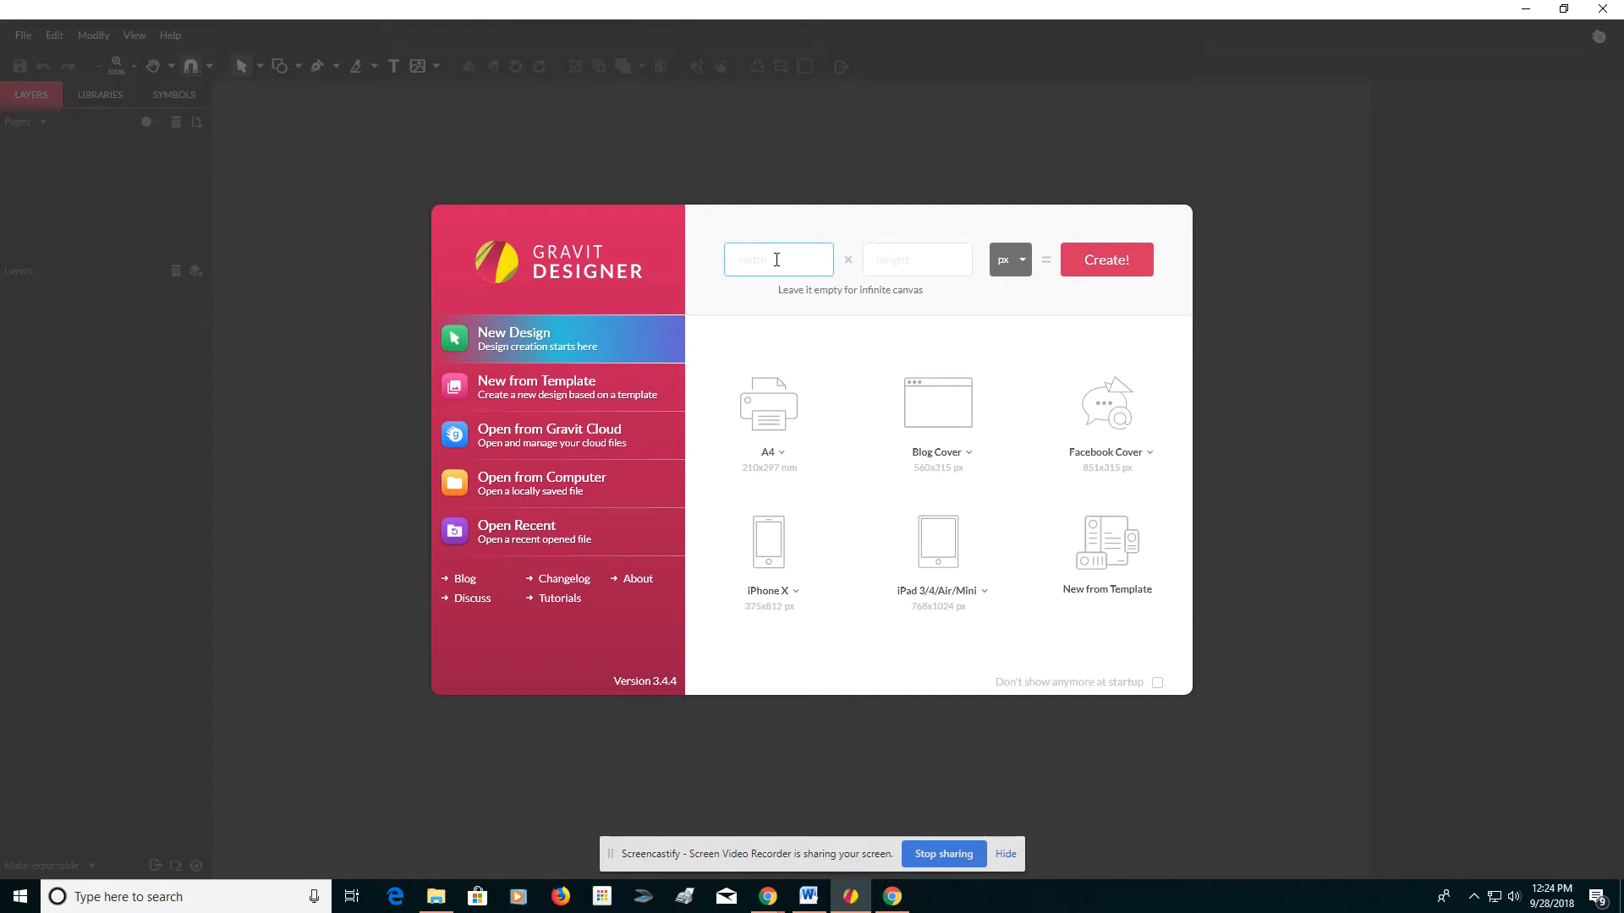
Step: Create a new blank design 800 px wide and 600 px high
type("800")
left_click(906, 263)
type("600")
left_click(1107, 259)
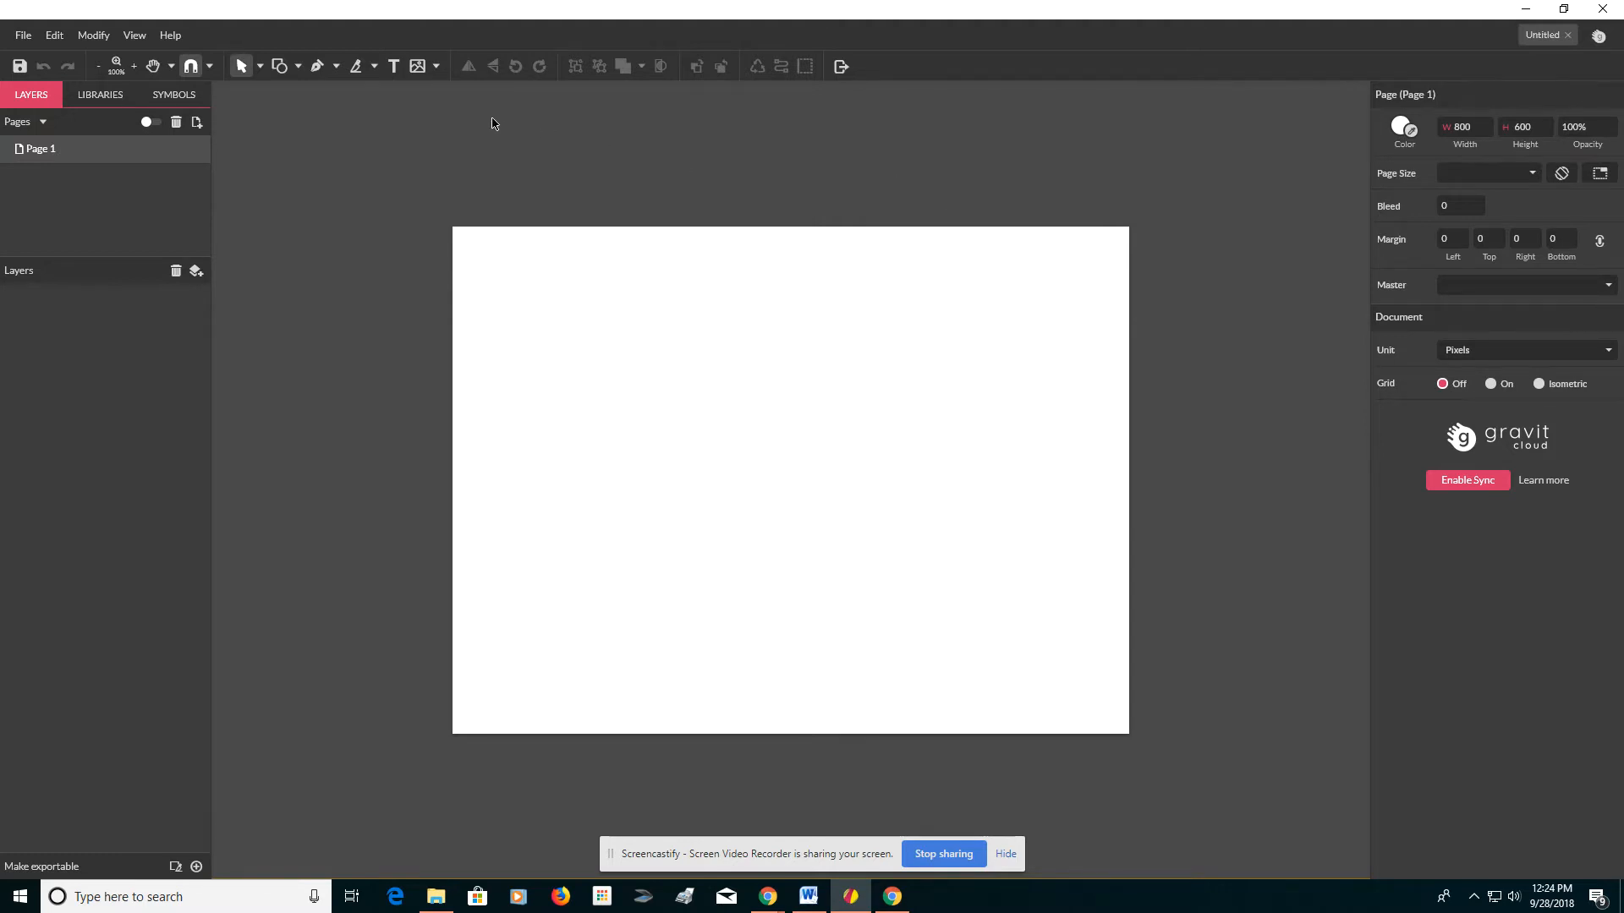
Step: Add a text object reading "Graphics" near the middle of the page
left_click(393, 68)
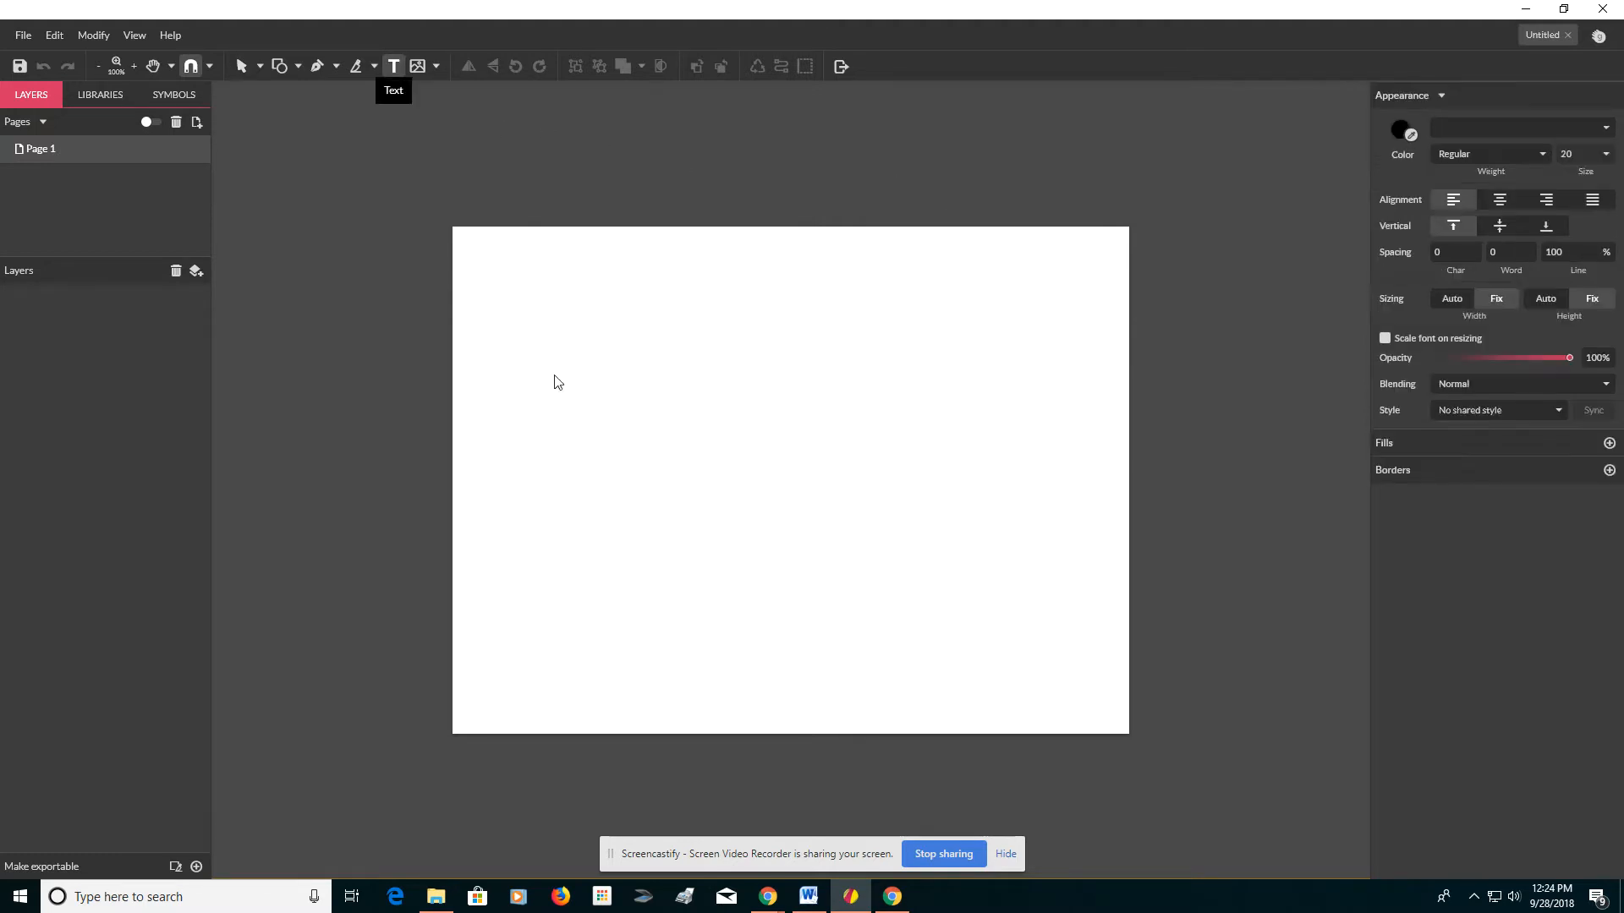
left_click(571, 423)
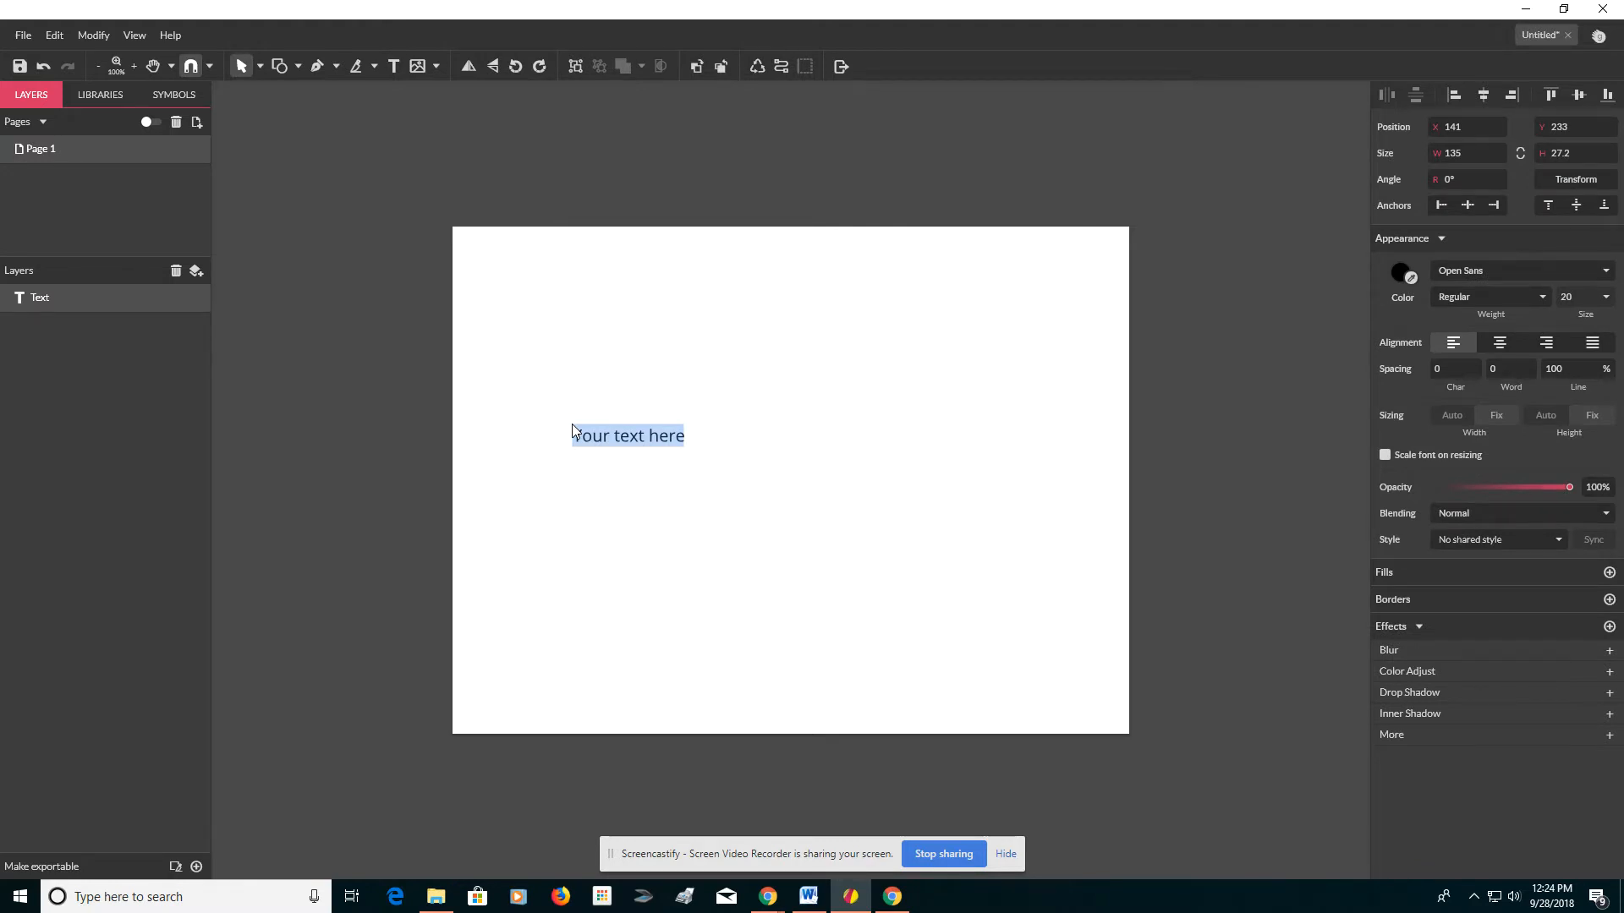
type("Graphi")
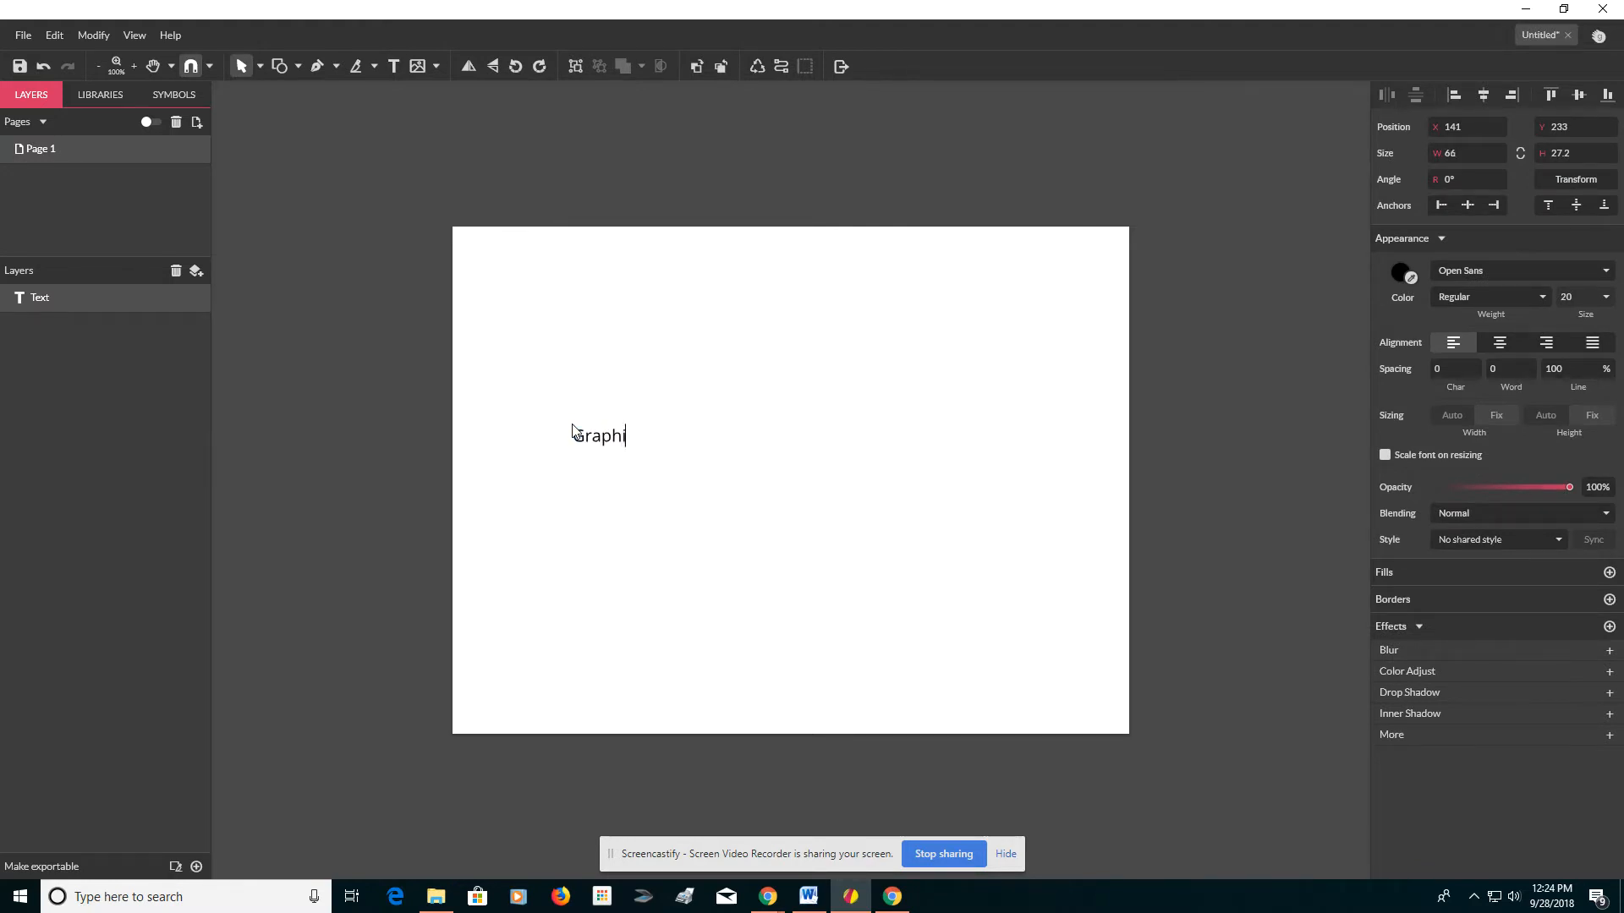
type("cs")
Step: Set the font of the whole word "Graphics" to the web font Advent Pro
left_click_drag(648, 441, 555, 439)
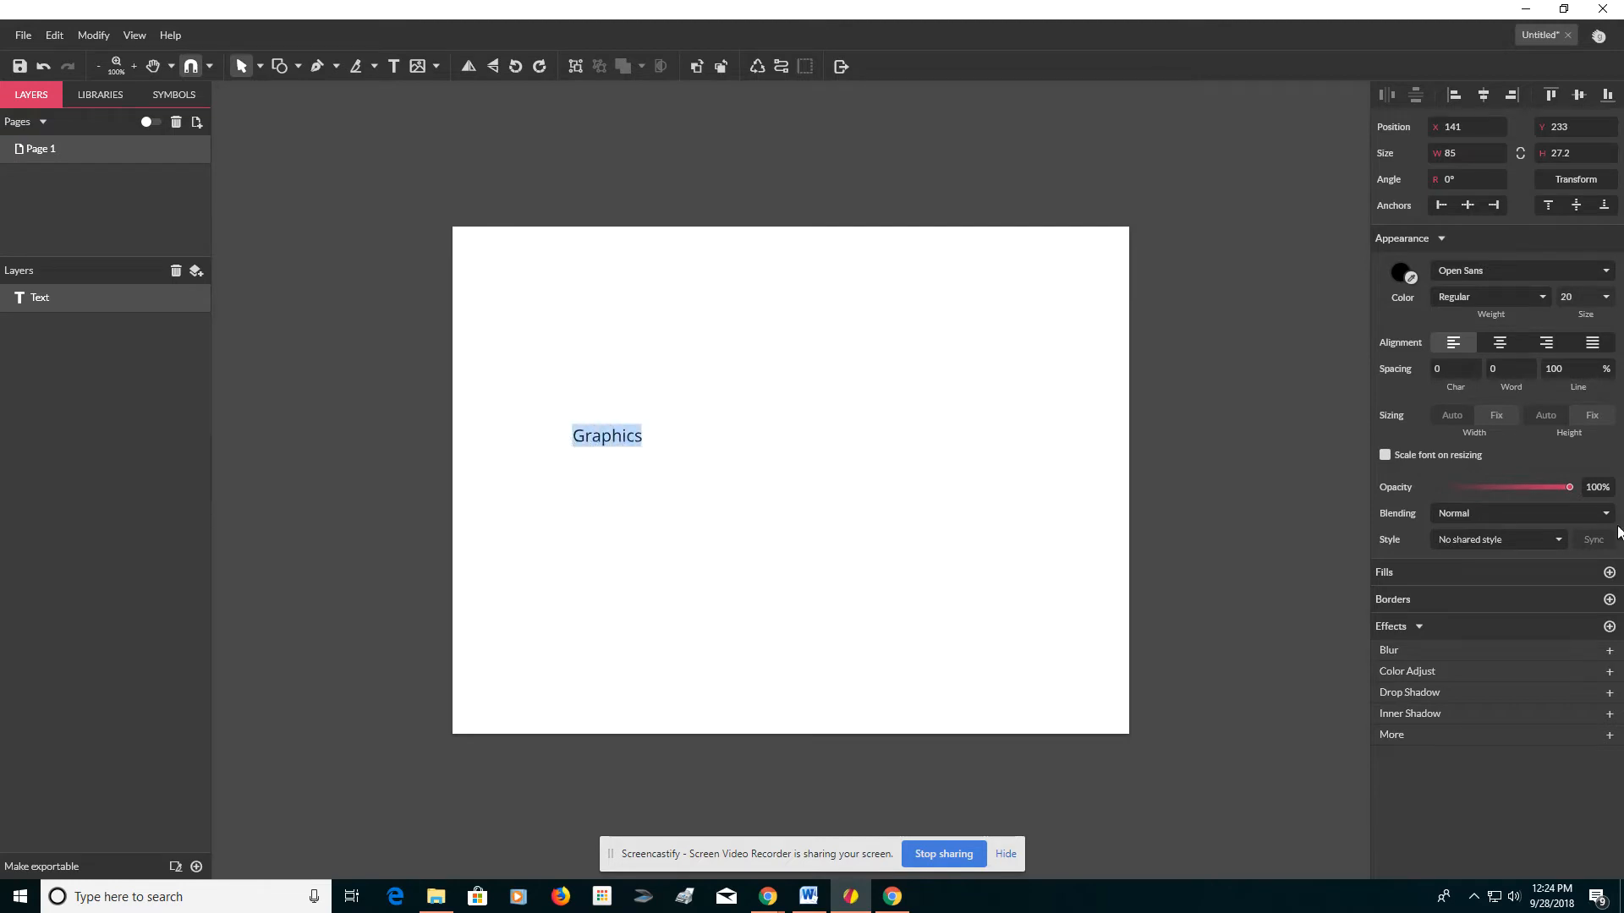
left_click(1586, 276)
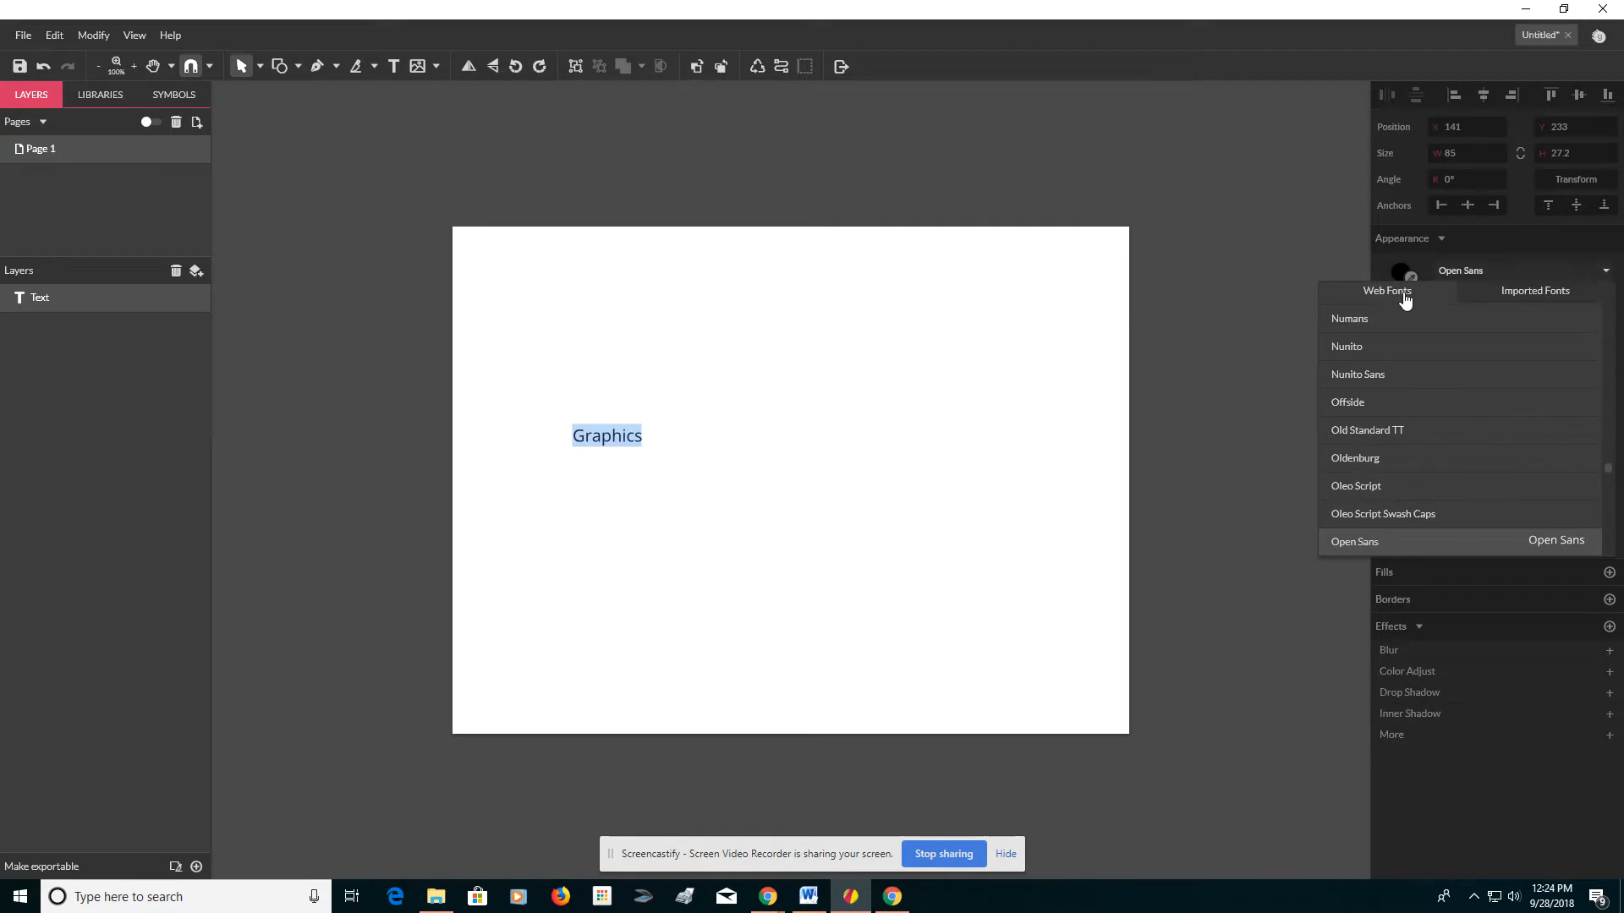
left_click(1404, 296)
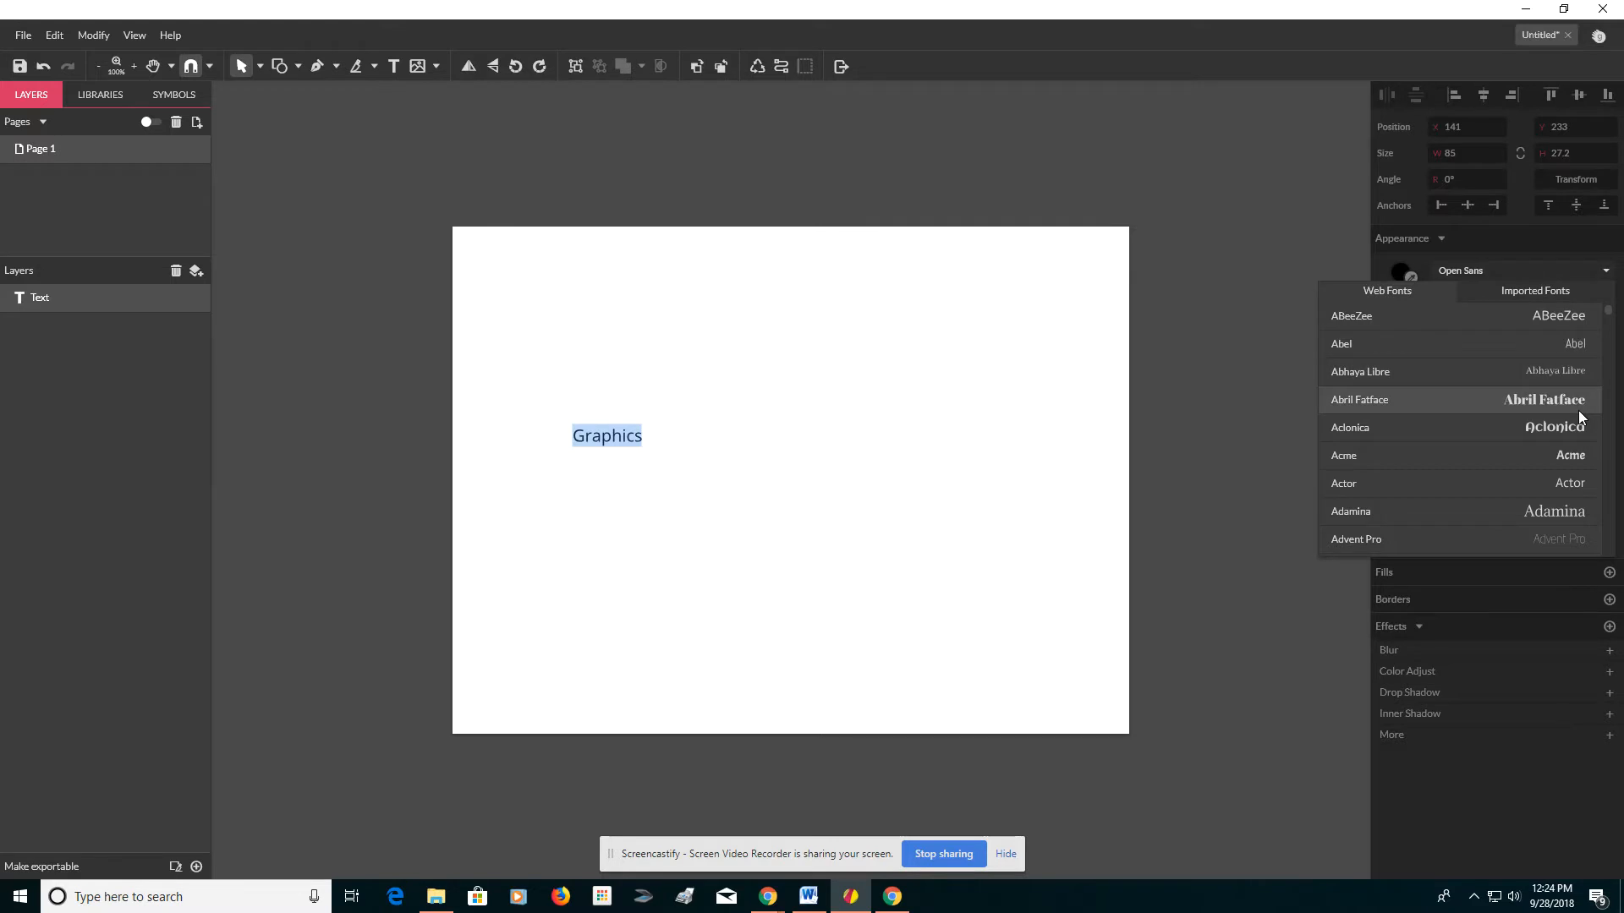
left_click(1582, 539)
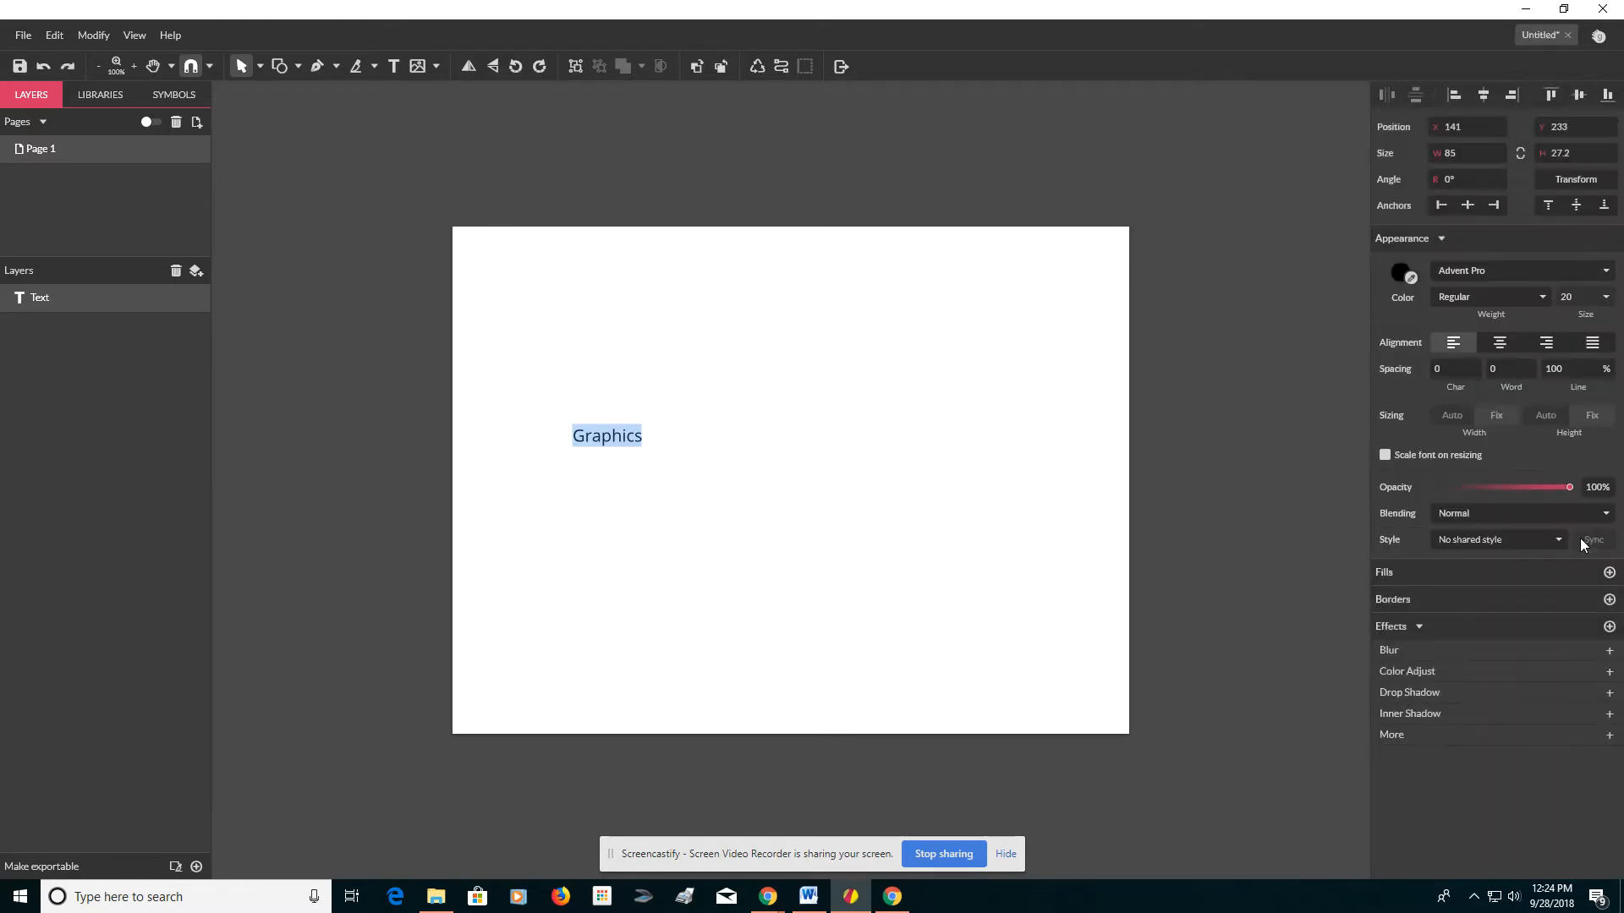
Step: Browse through the web fonts and set the word "Graphics" in Alfa Slab One
left_click(1509, 268)
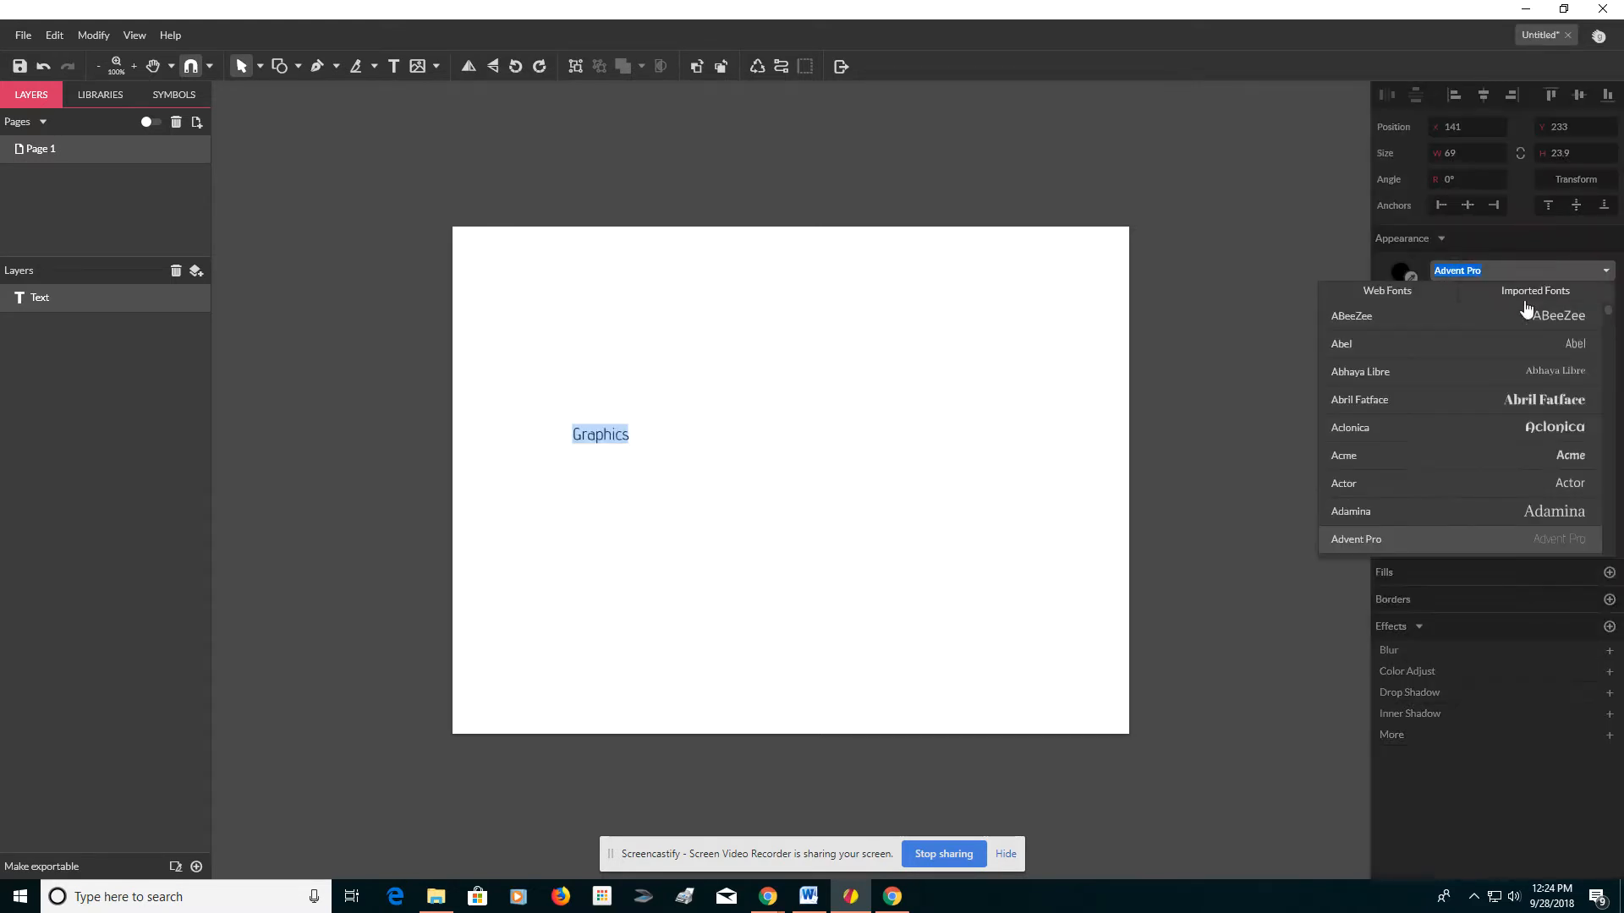
key("Down")
key("Down")
key("Down")
key("Down")
key("Down")
key("Down")
key("Down")
key("Down")
key("Down")
key("Down")
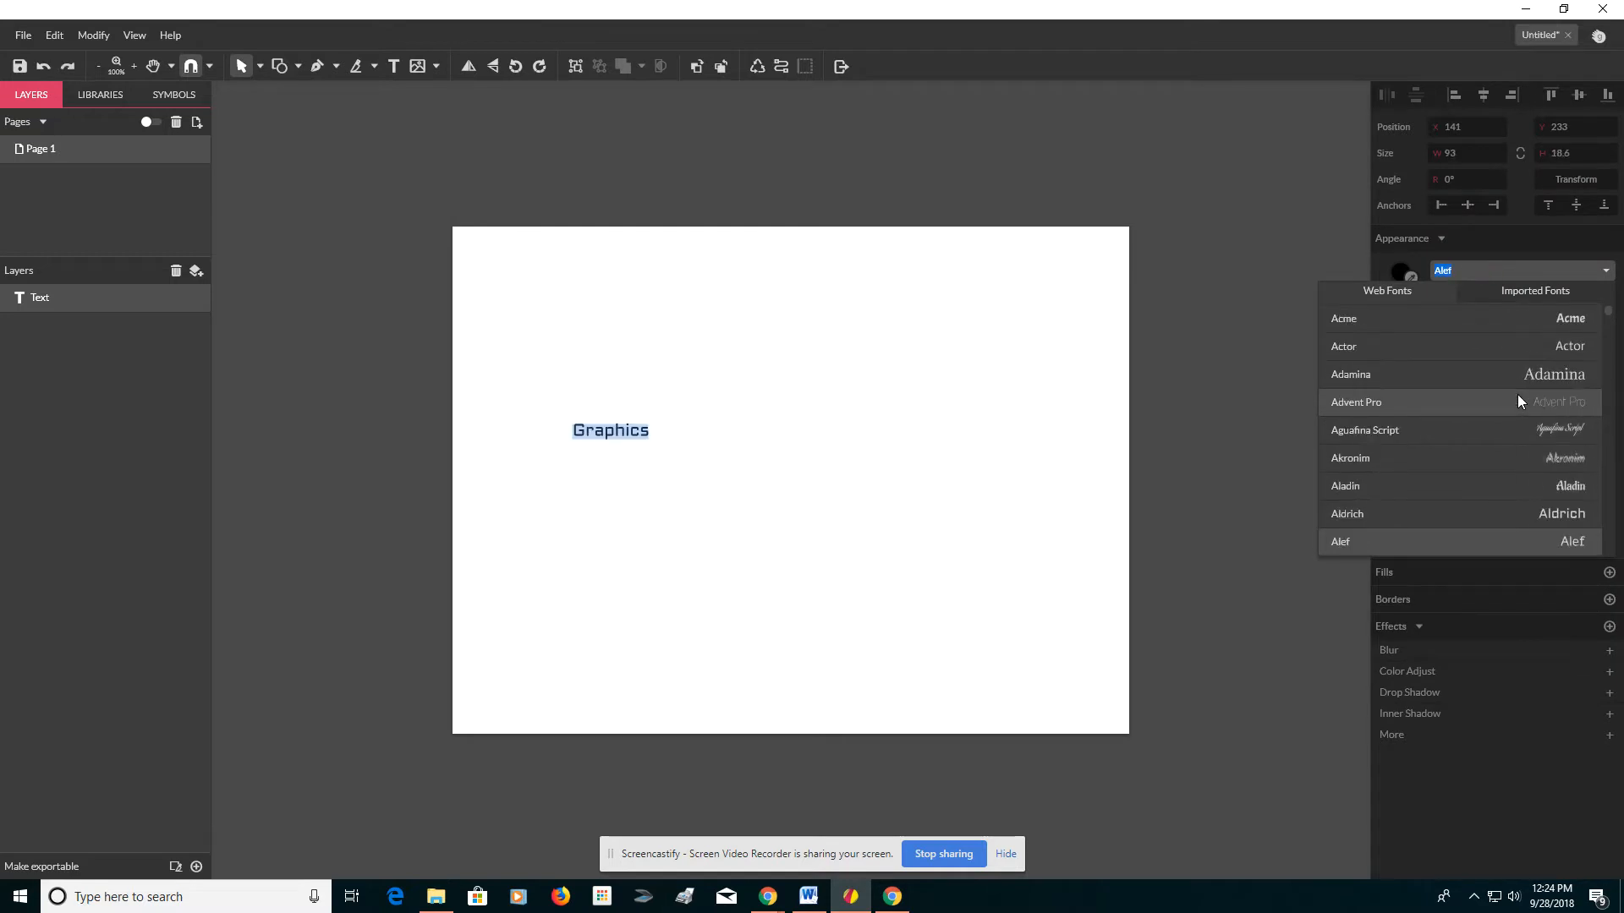
key("Down")
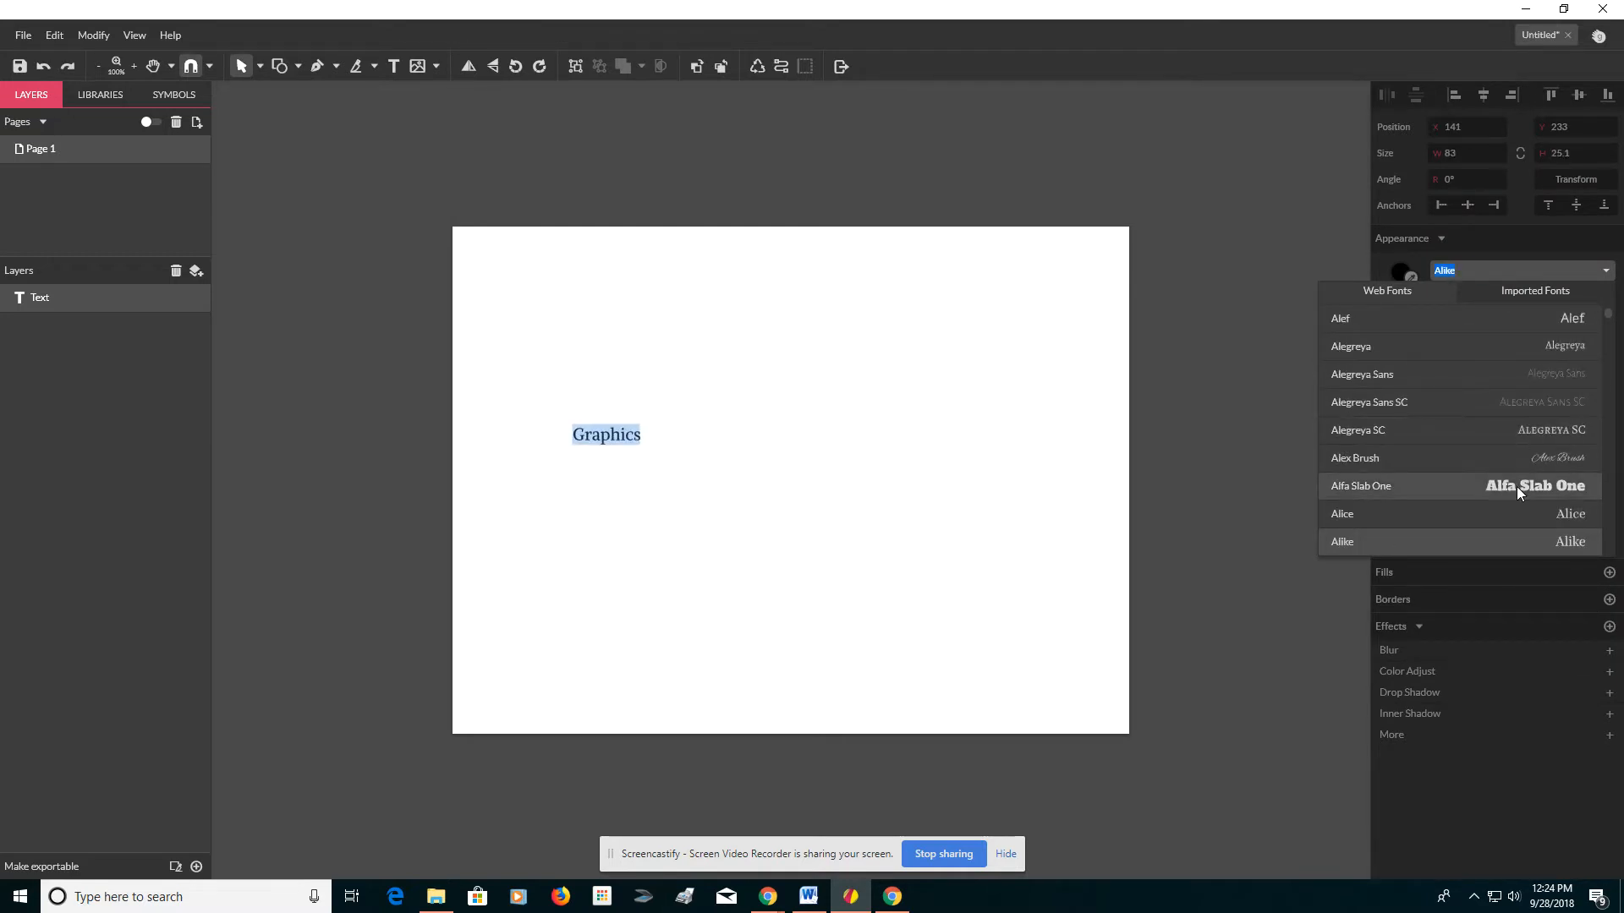
left_click(1516, 485)
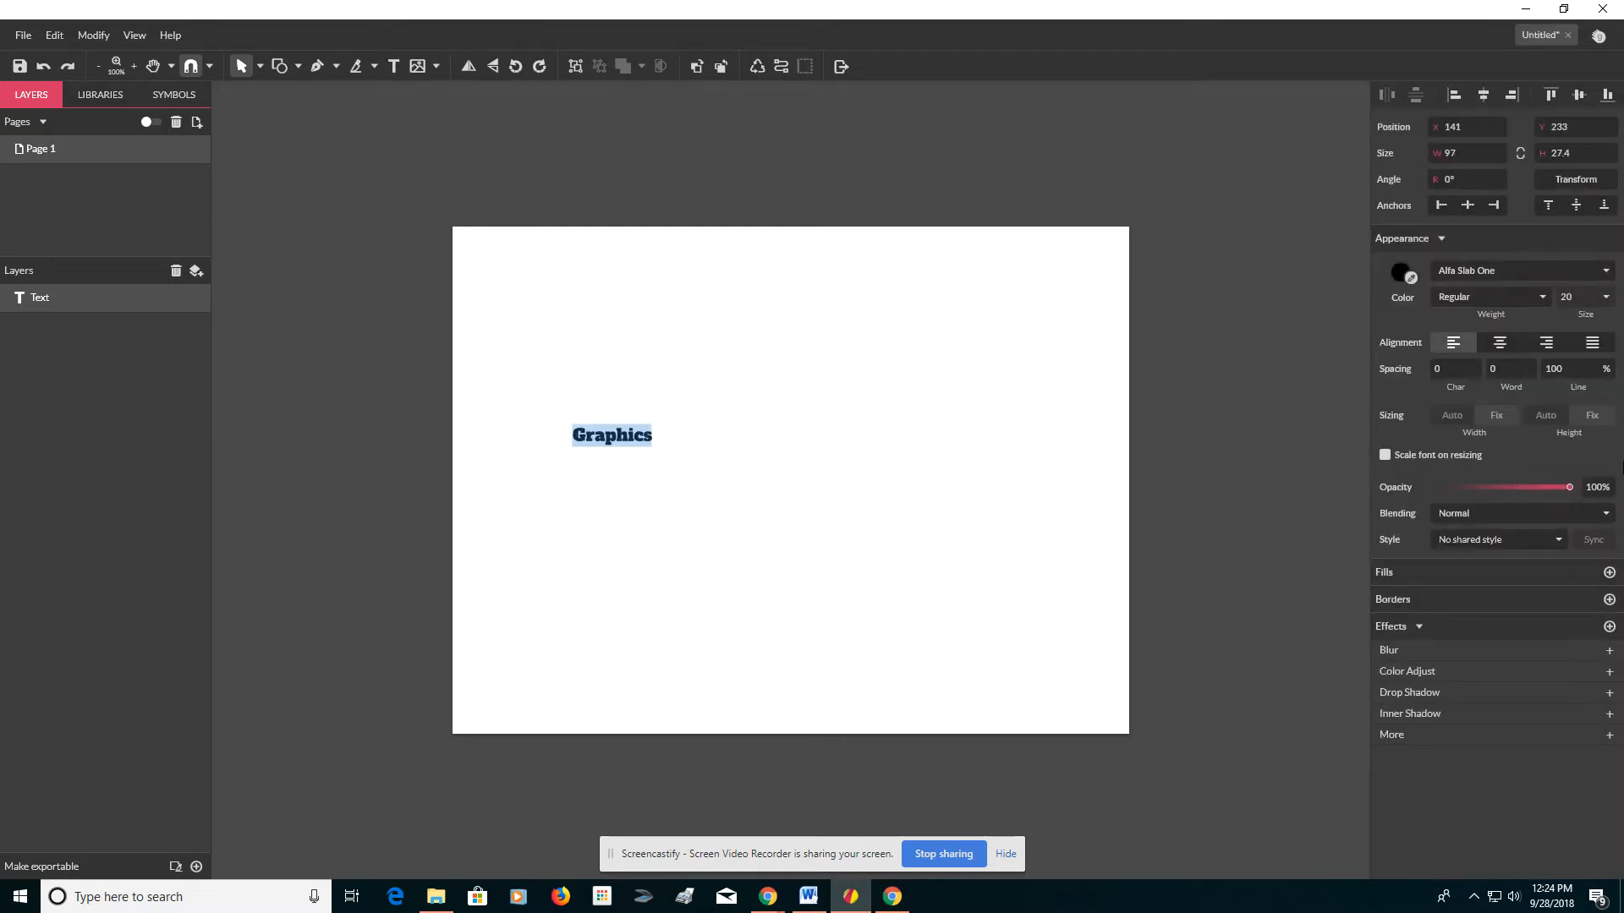
Step: Set the font size of the "Graphics" text to 72 px
left_click(1607, 296)
left_click(1607, 296)
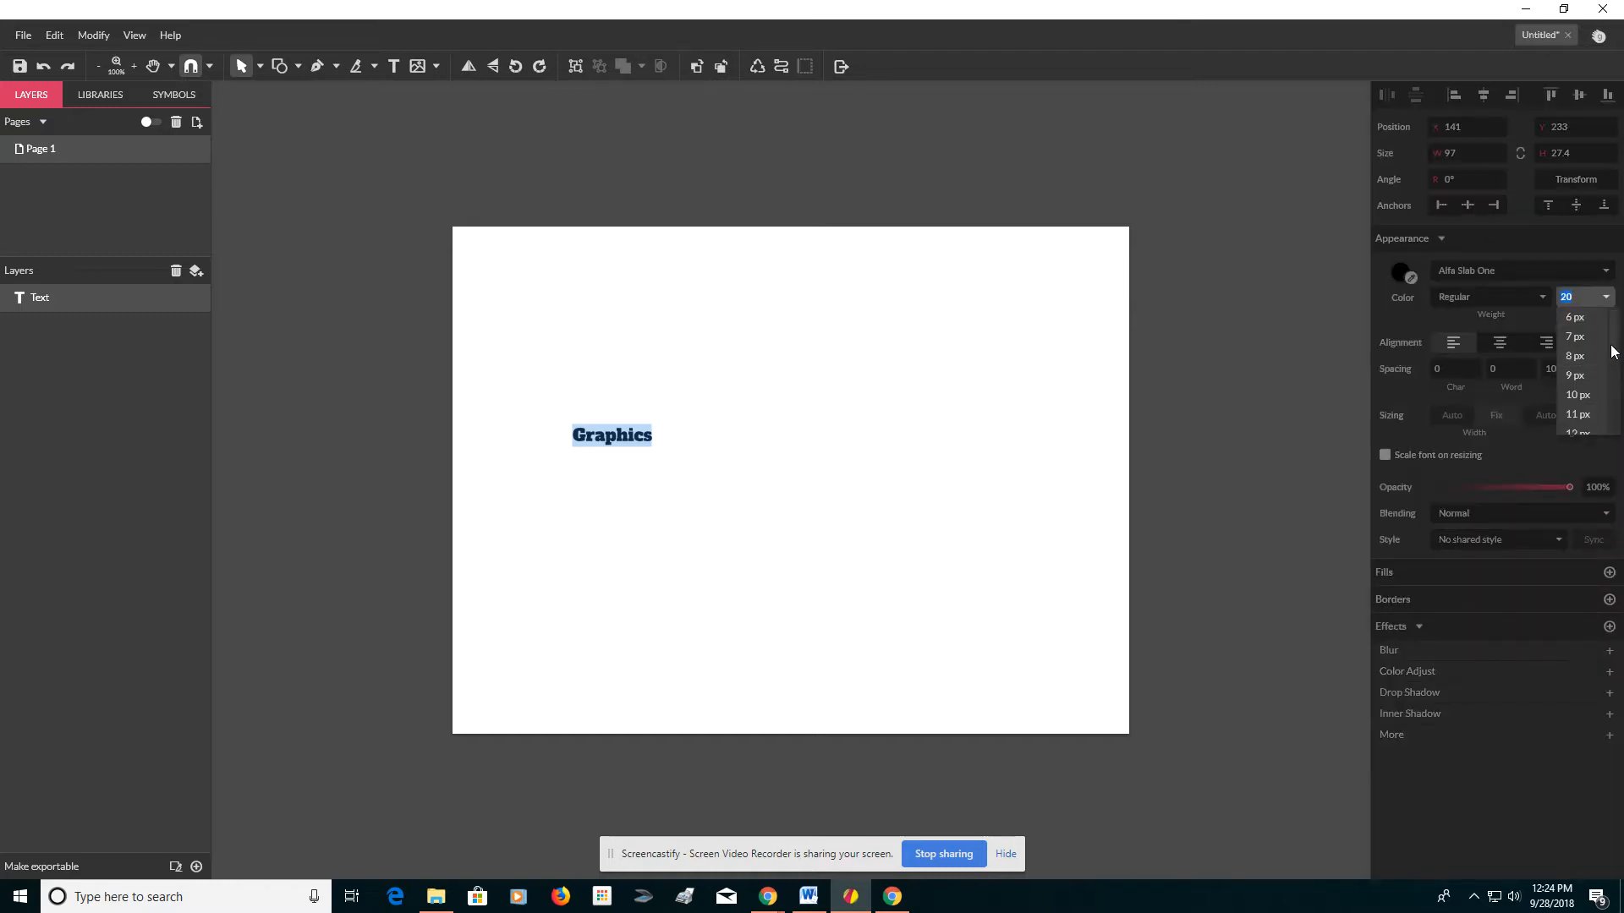
scroll(1611, 389, "down", 2)
scroll(1611, 398, "down", 1)
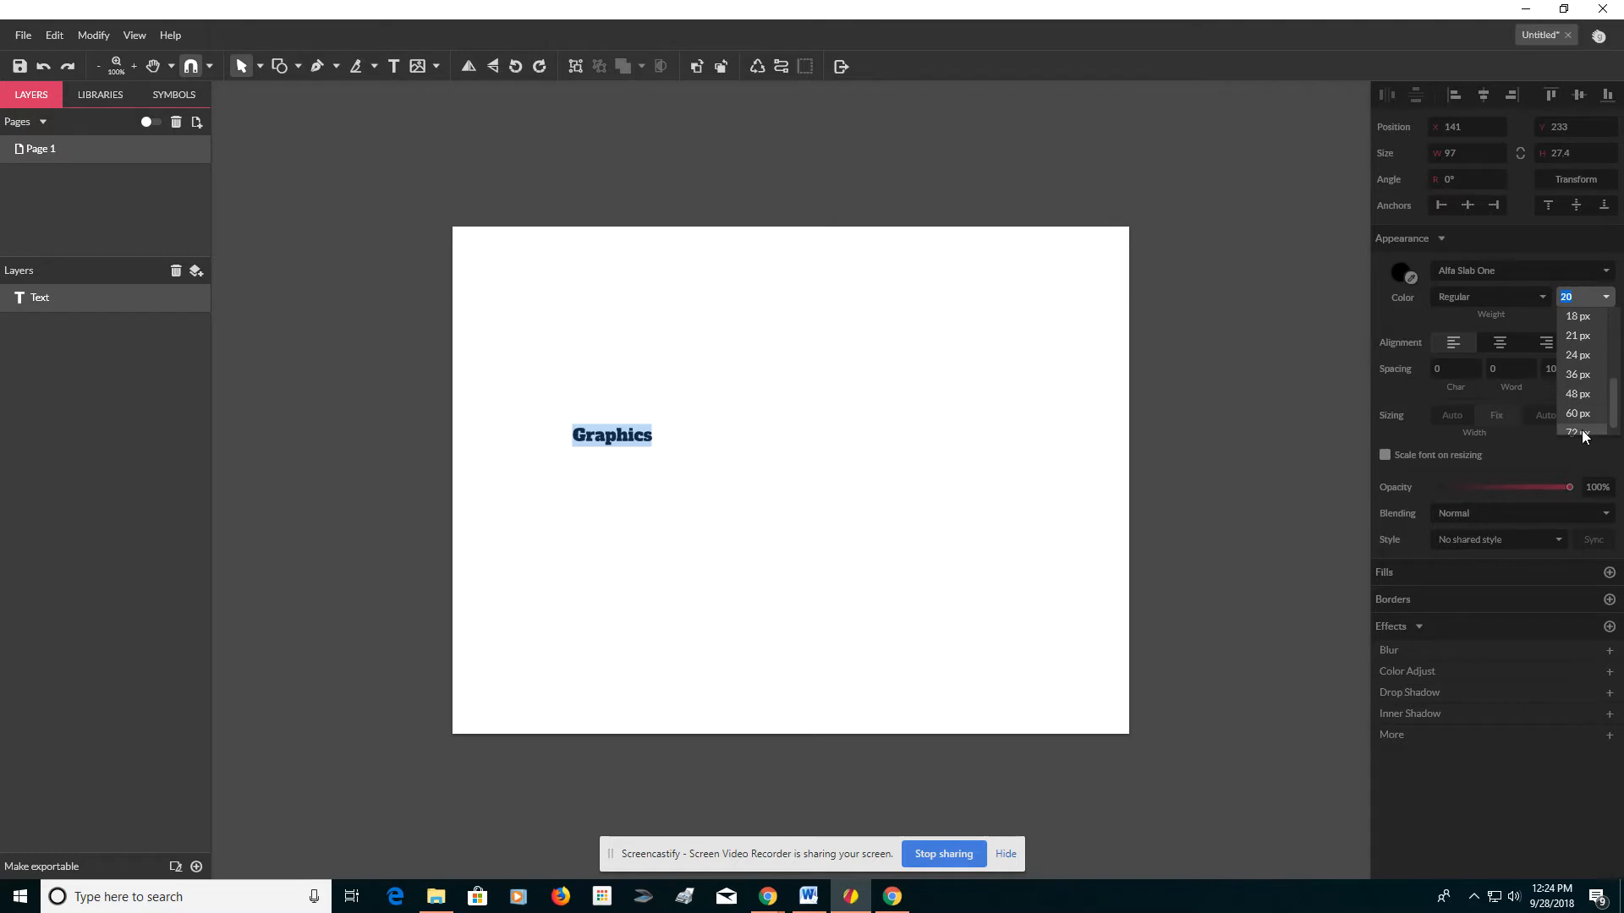
left_click(1580, 428)
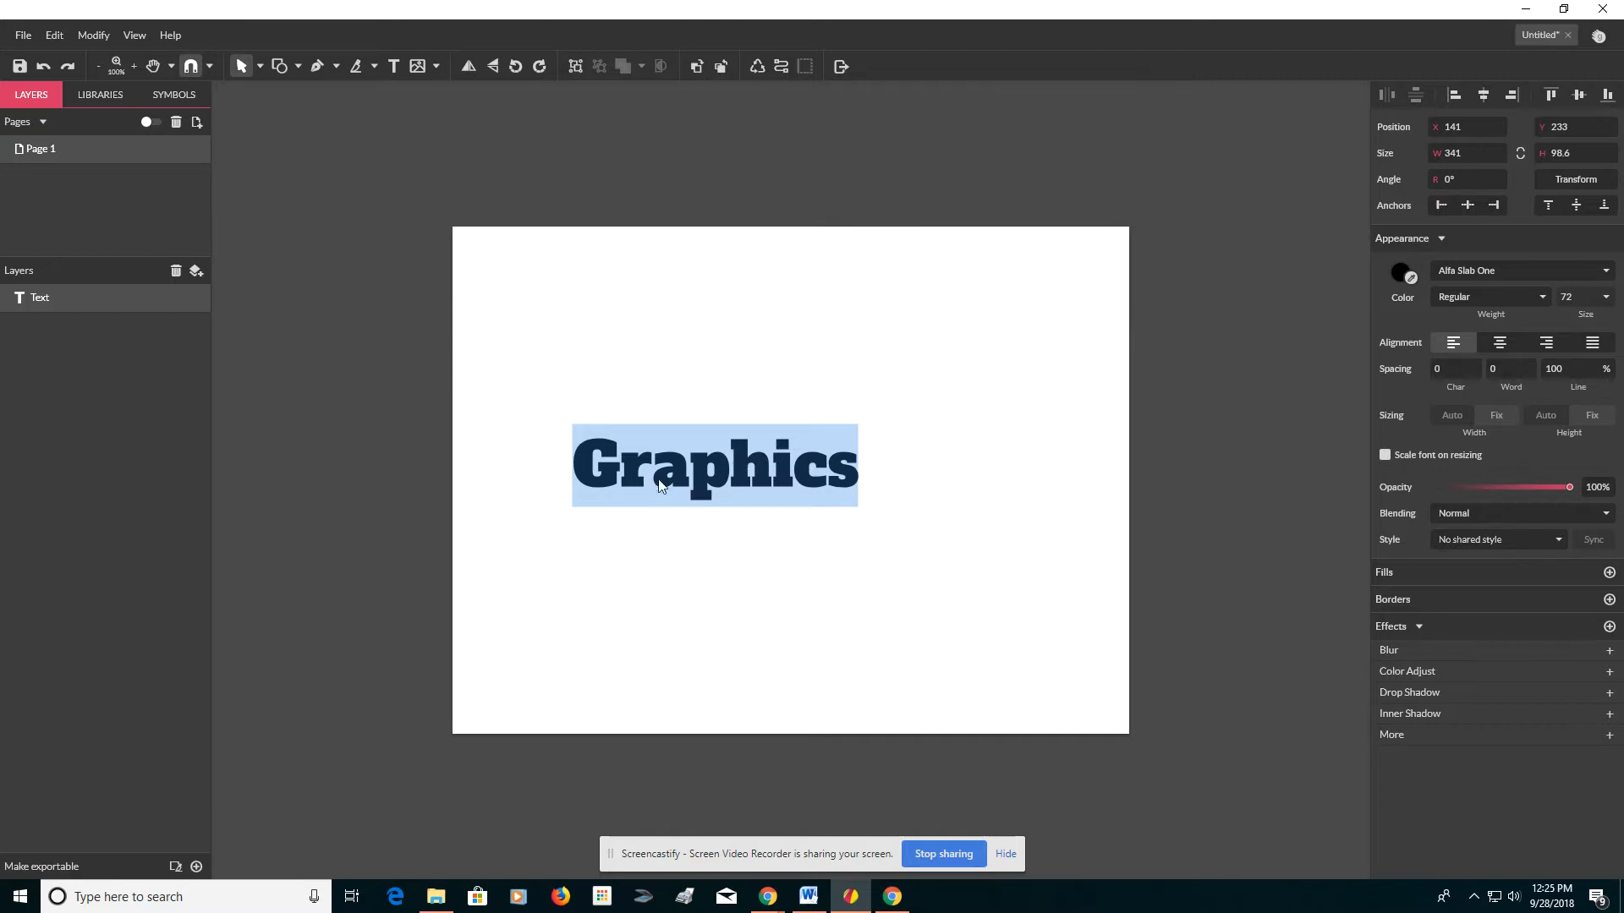
Step: Finish editing the "Graphics" text and convert the text object to a path
right_click(770, 469)
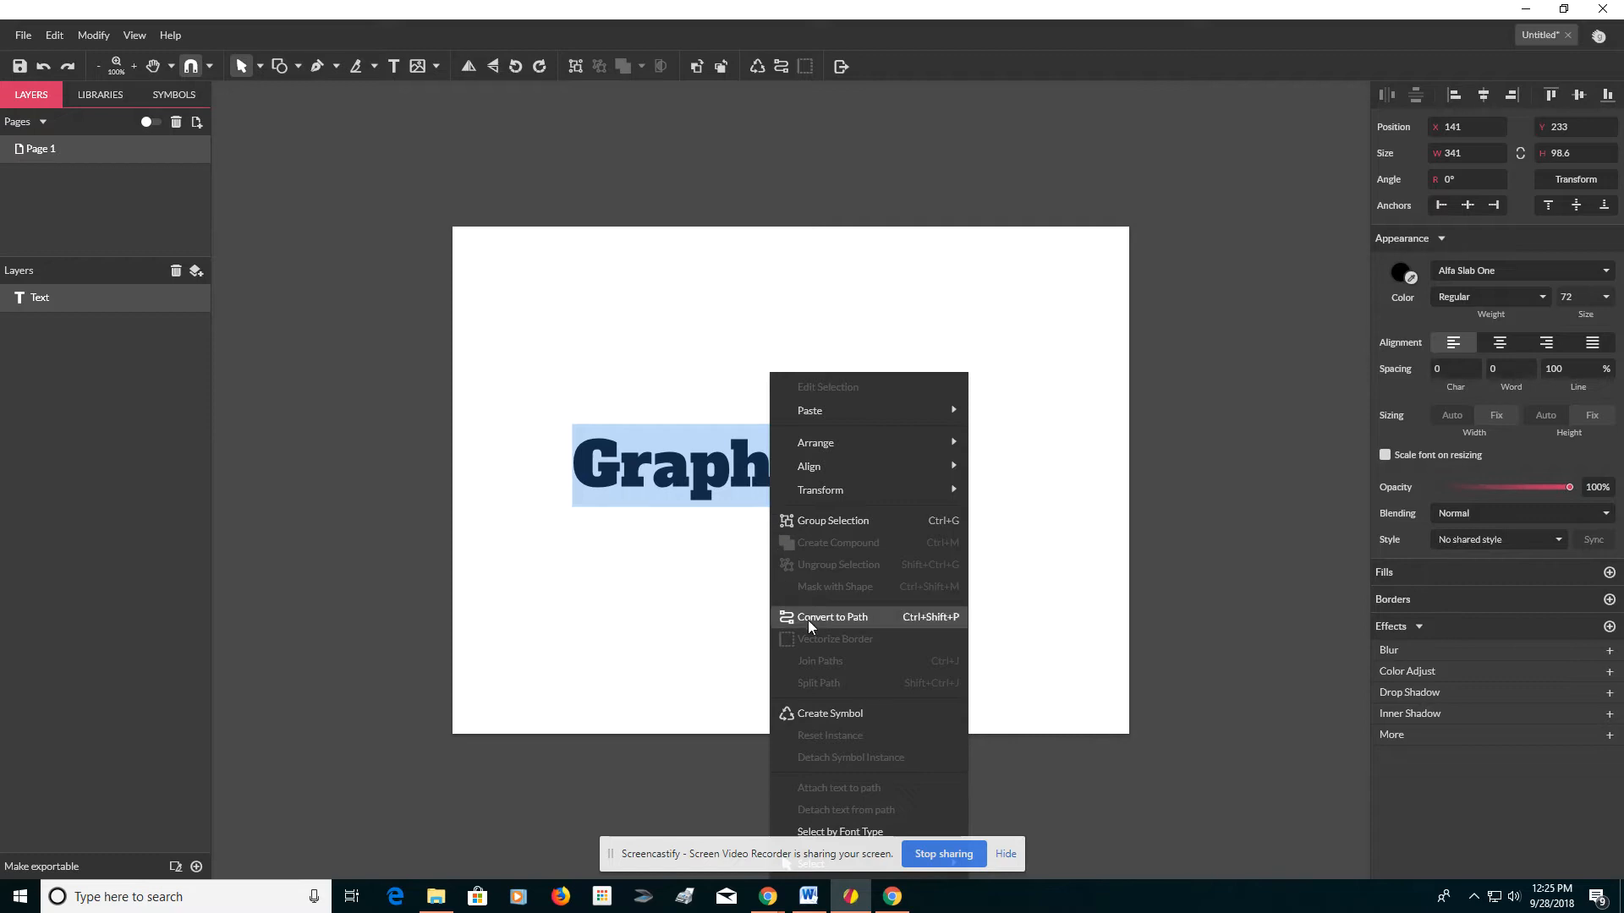
left_click(667, 598)
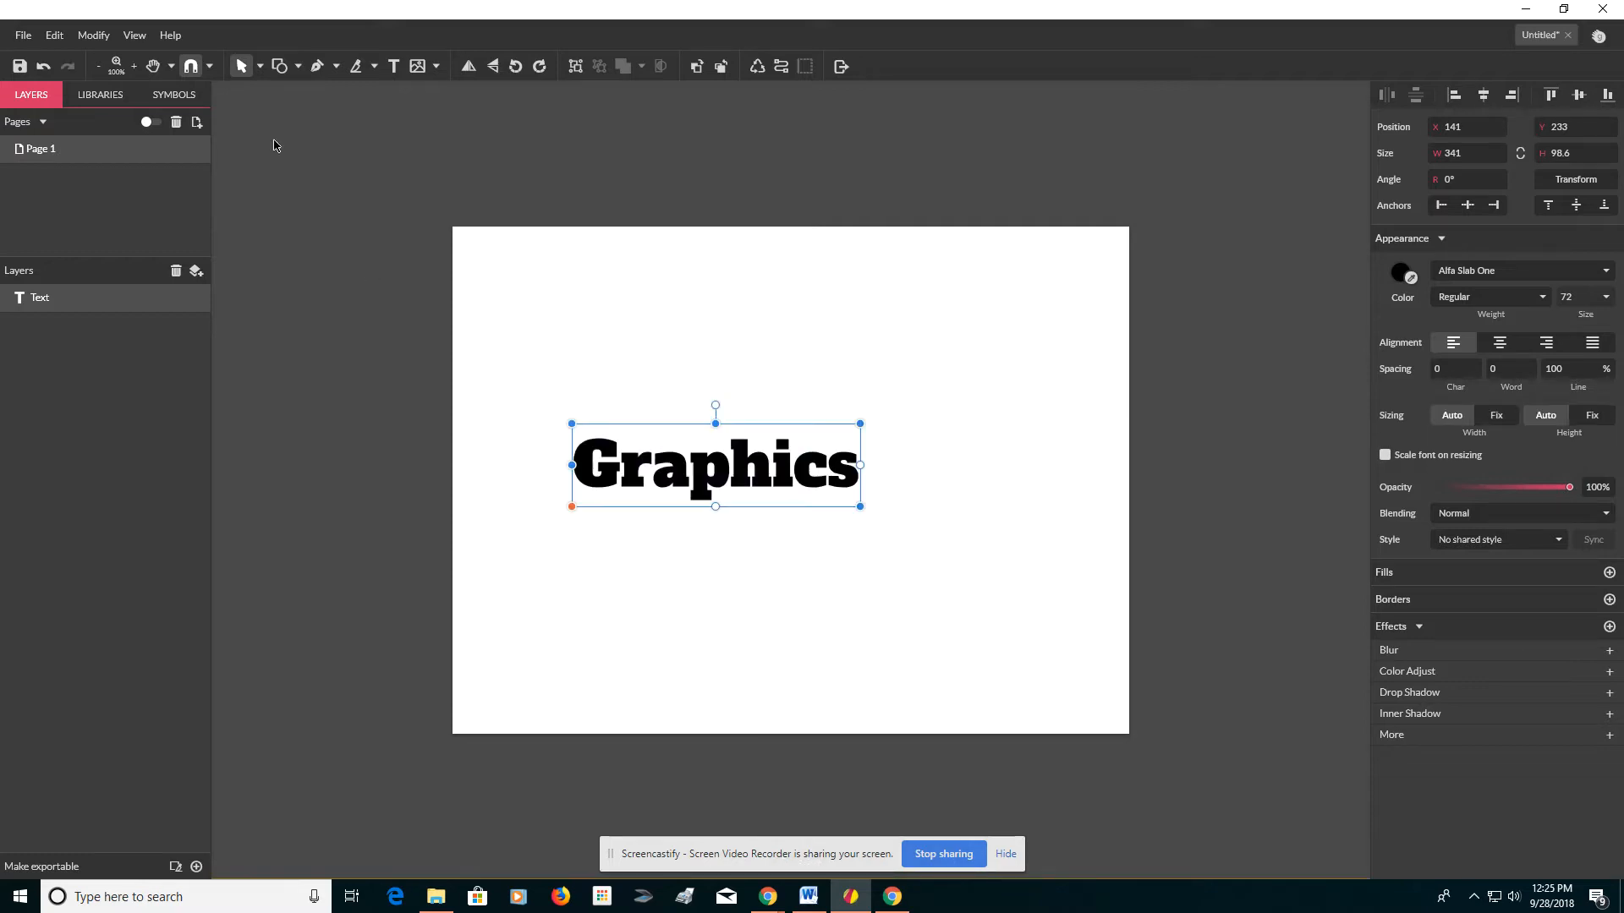
left_click(93, 34)
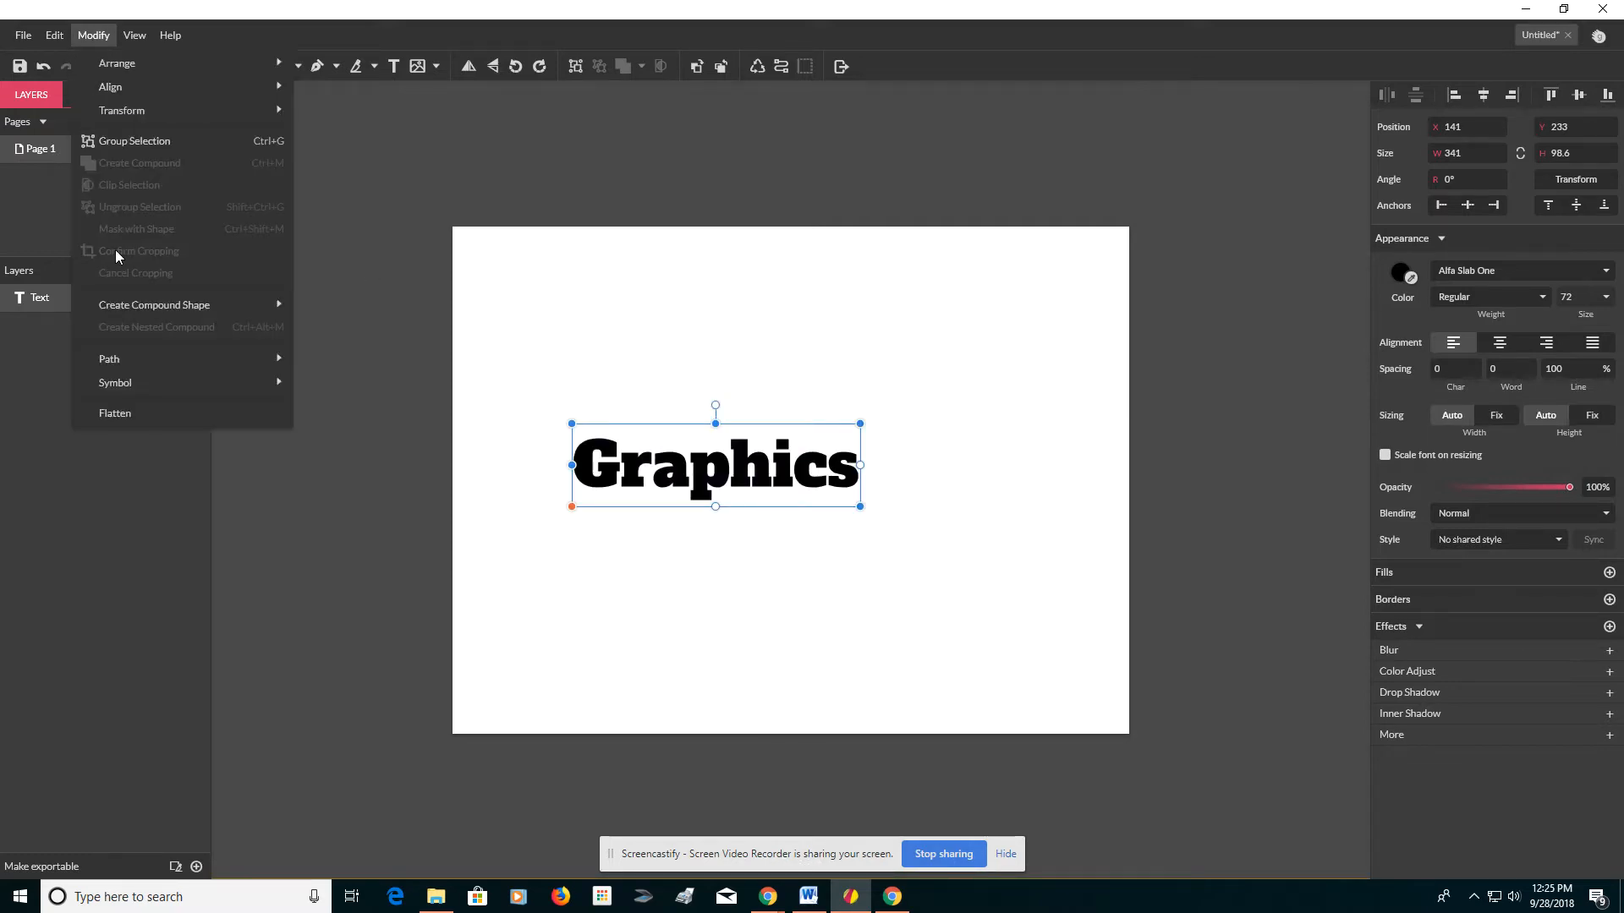
mouse_move(129, 355)
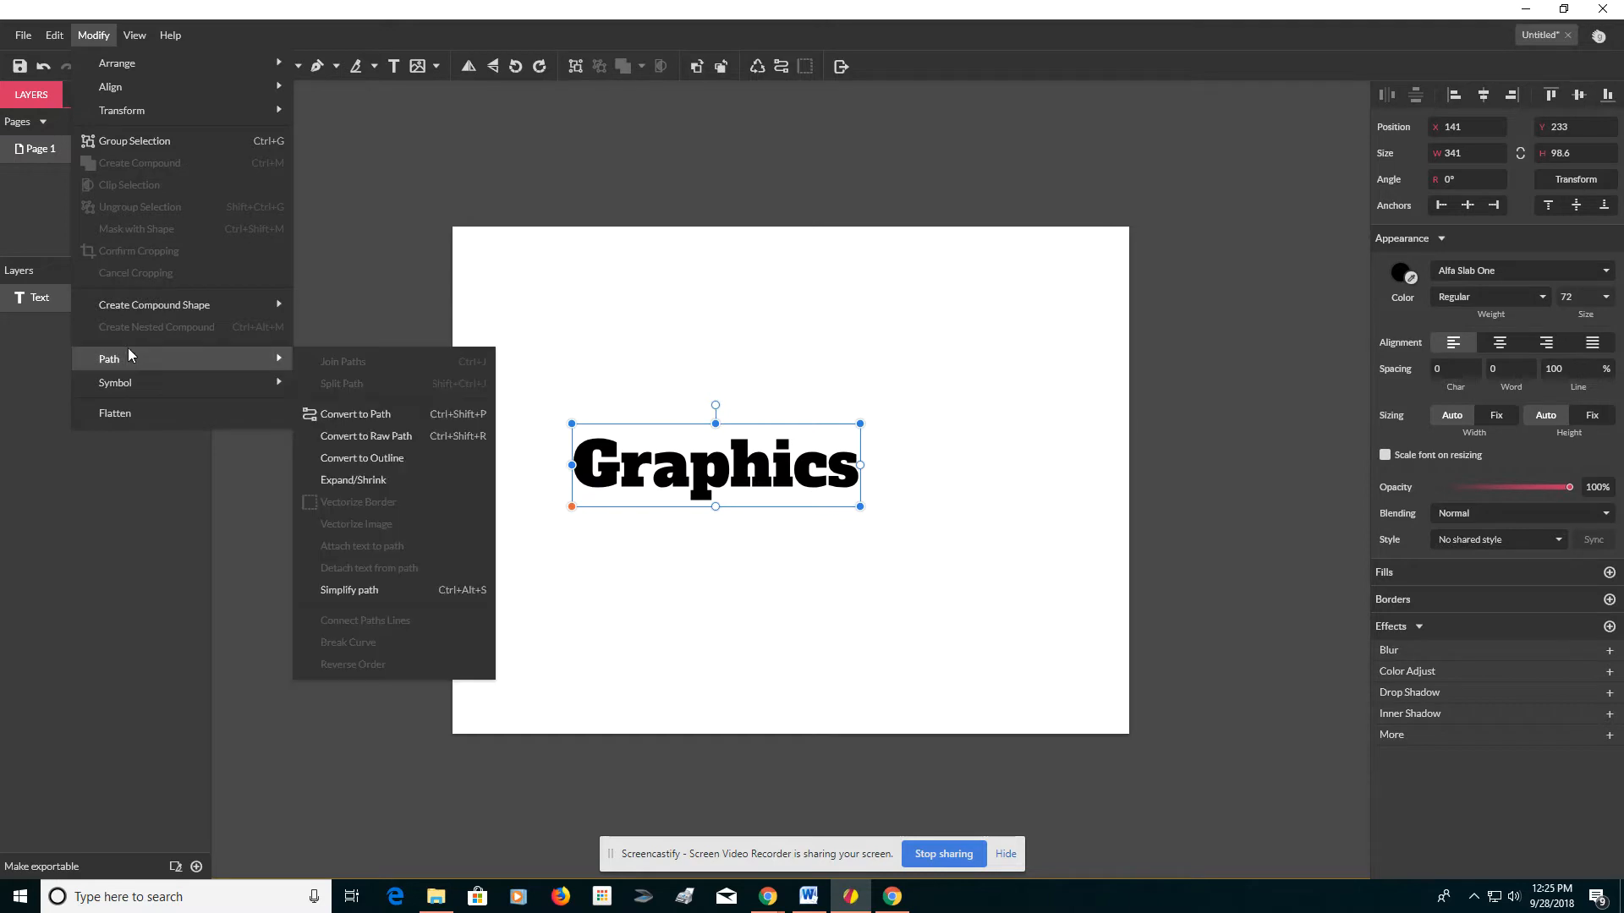
left_click(367, 413)
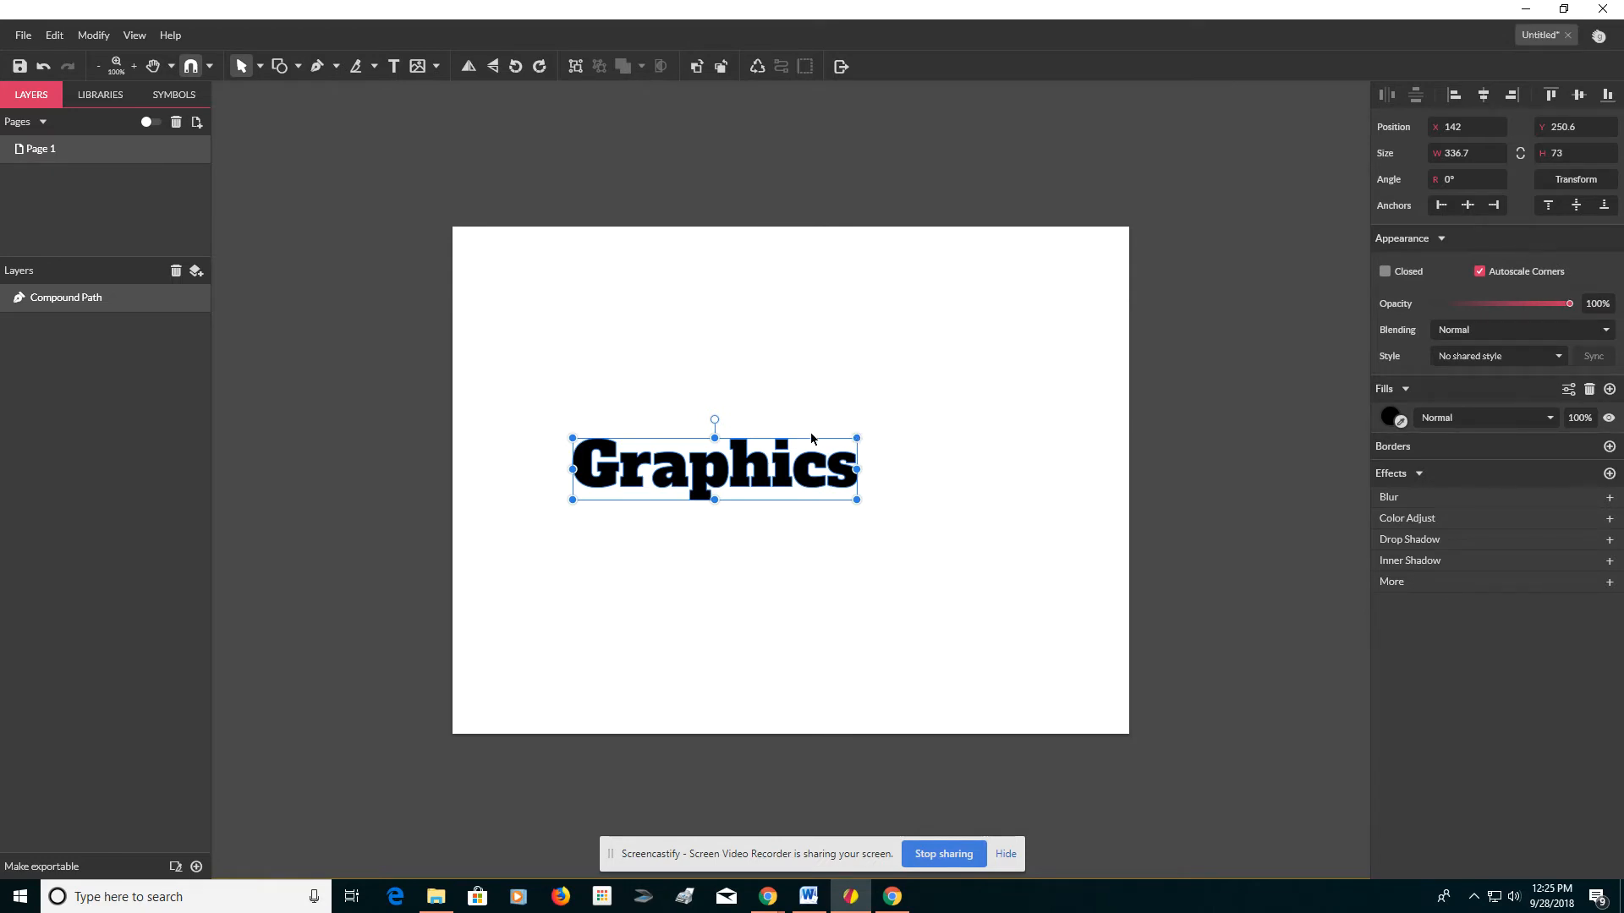
Step: Enlarge the "Graphics" path to about 619 by 222 px and place it at about X 75, Y 138
left_click_drag(858, 440, 1025, 337)
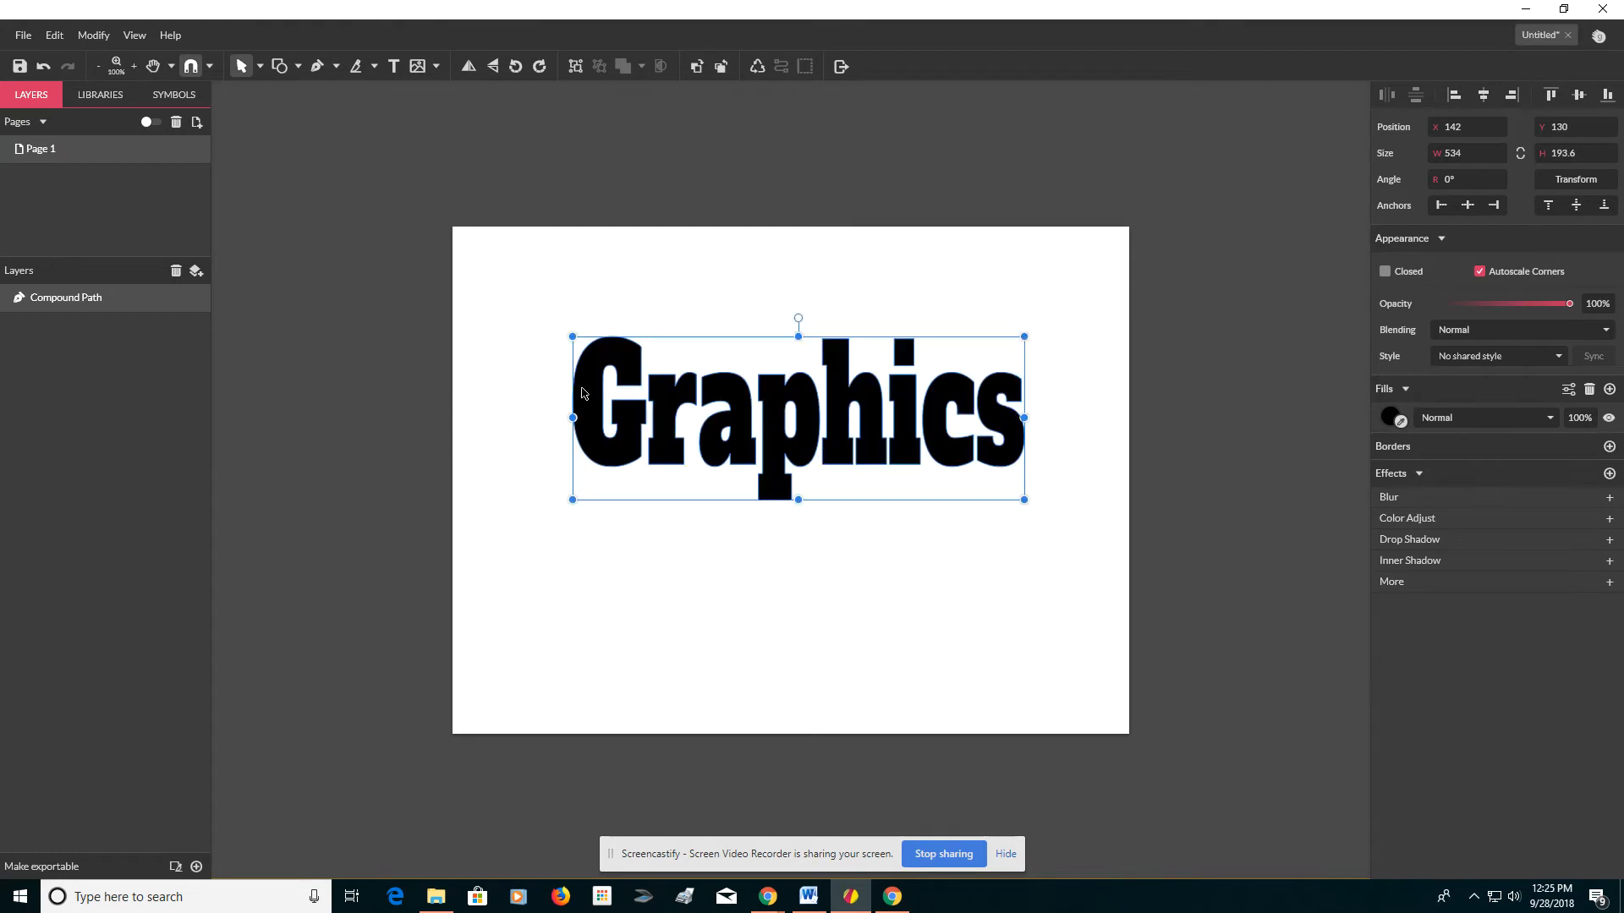
left_click_drag(572, 418, 528, 418)
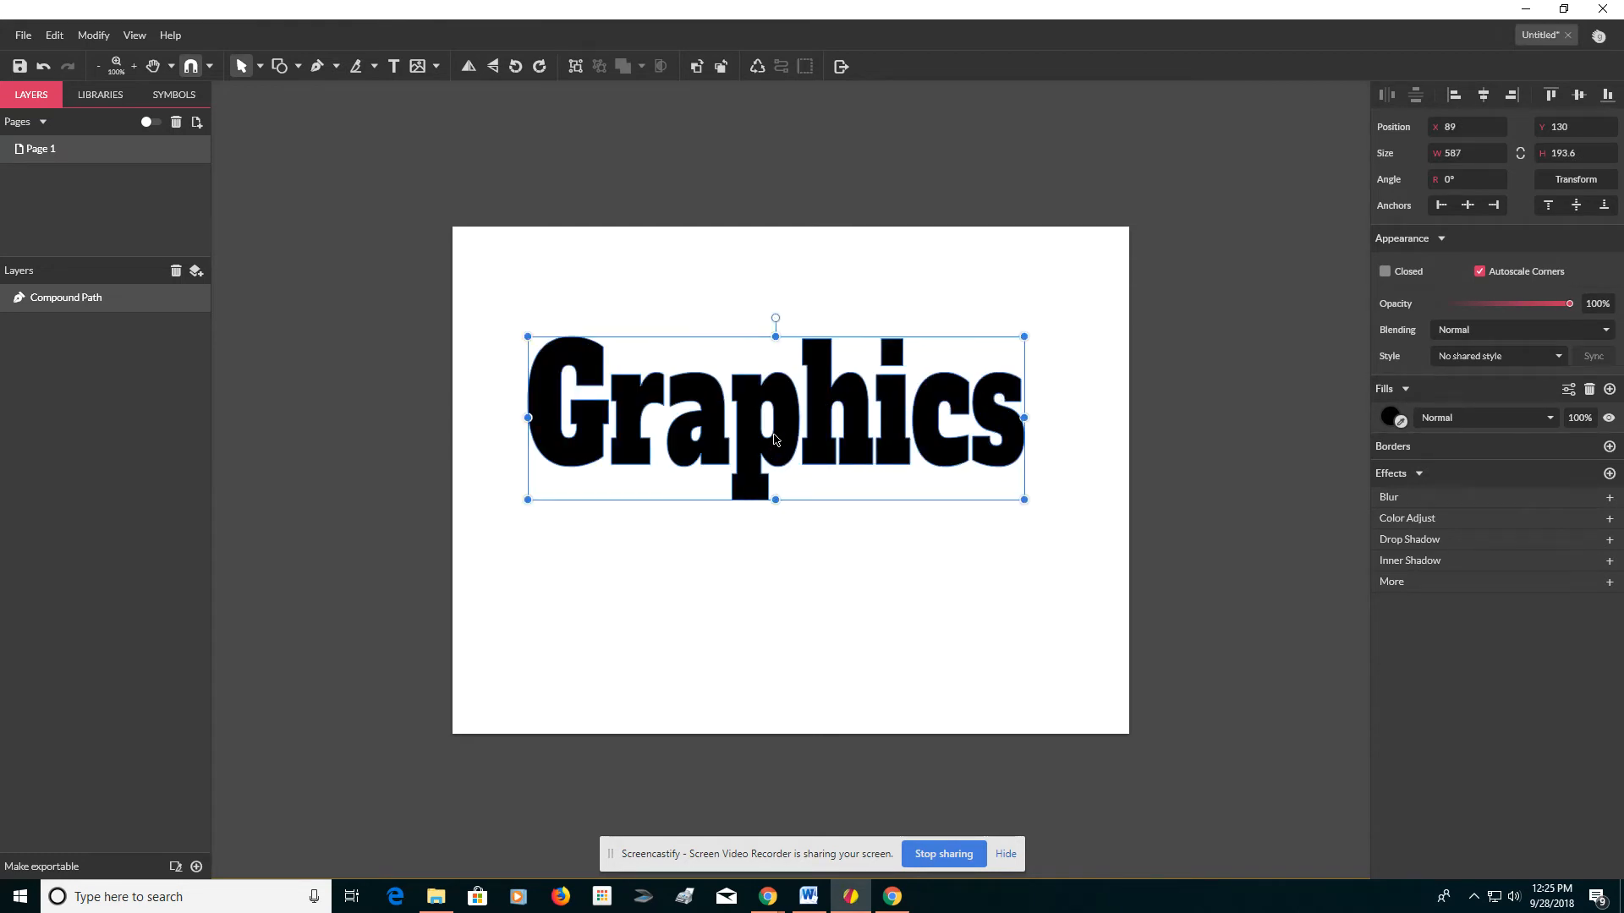
left_click_drag(789, 447, 787, 528)
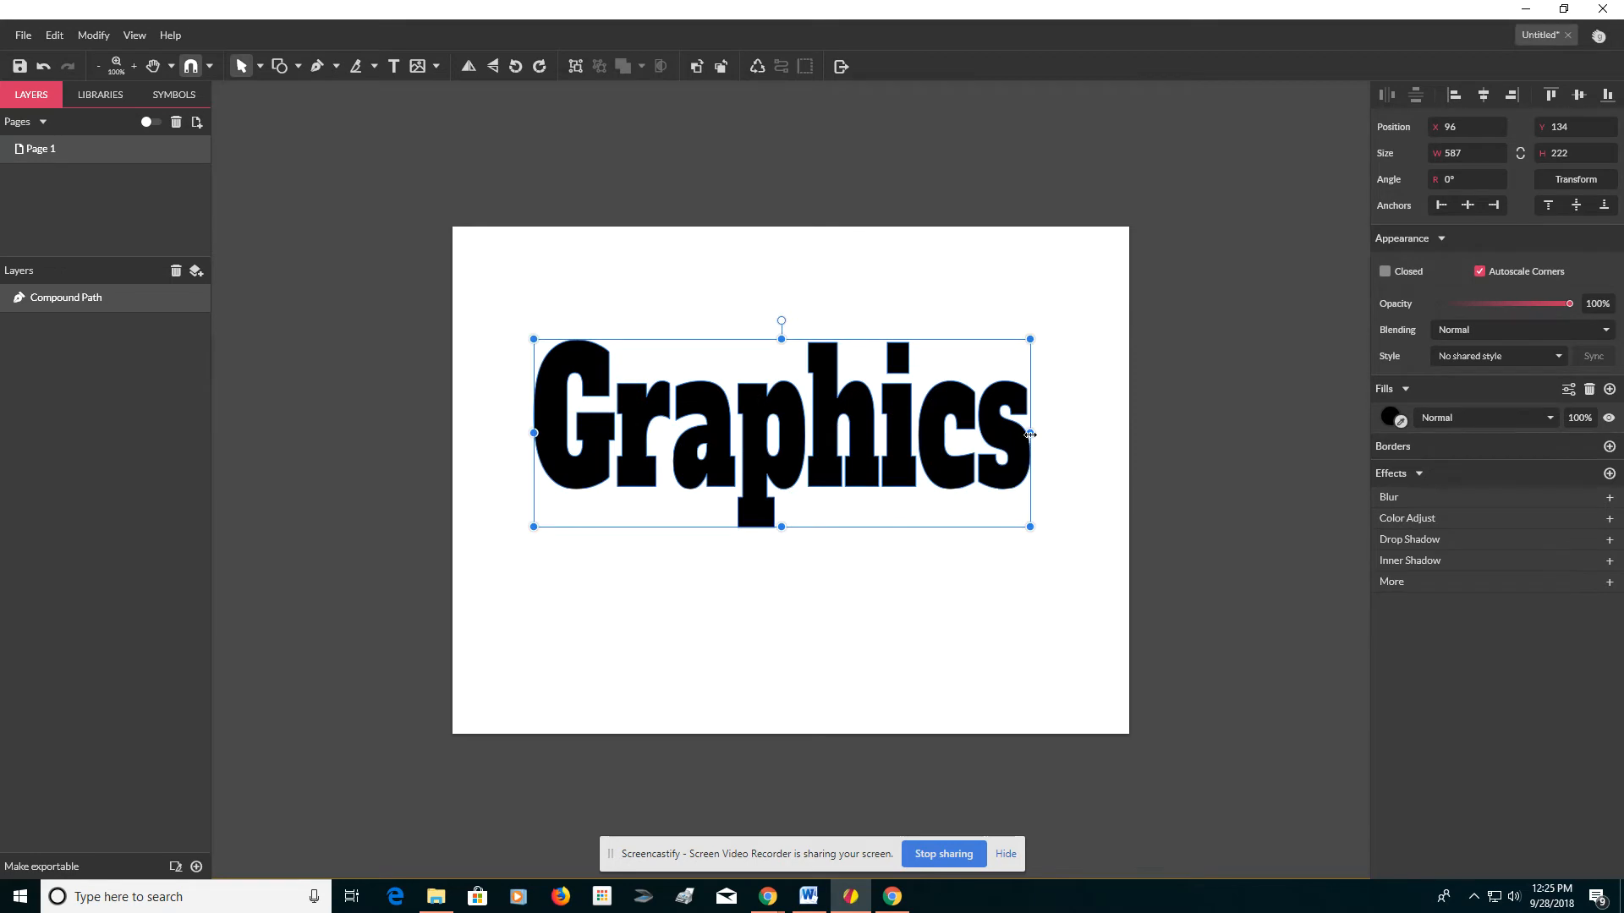
left_click_drag(1032, 433, 1057, 433)
left_click_drag(918, 434, 900, 437)
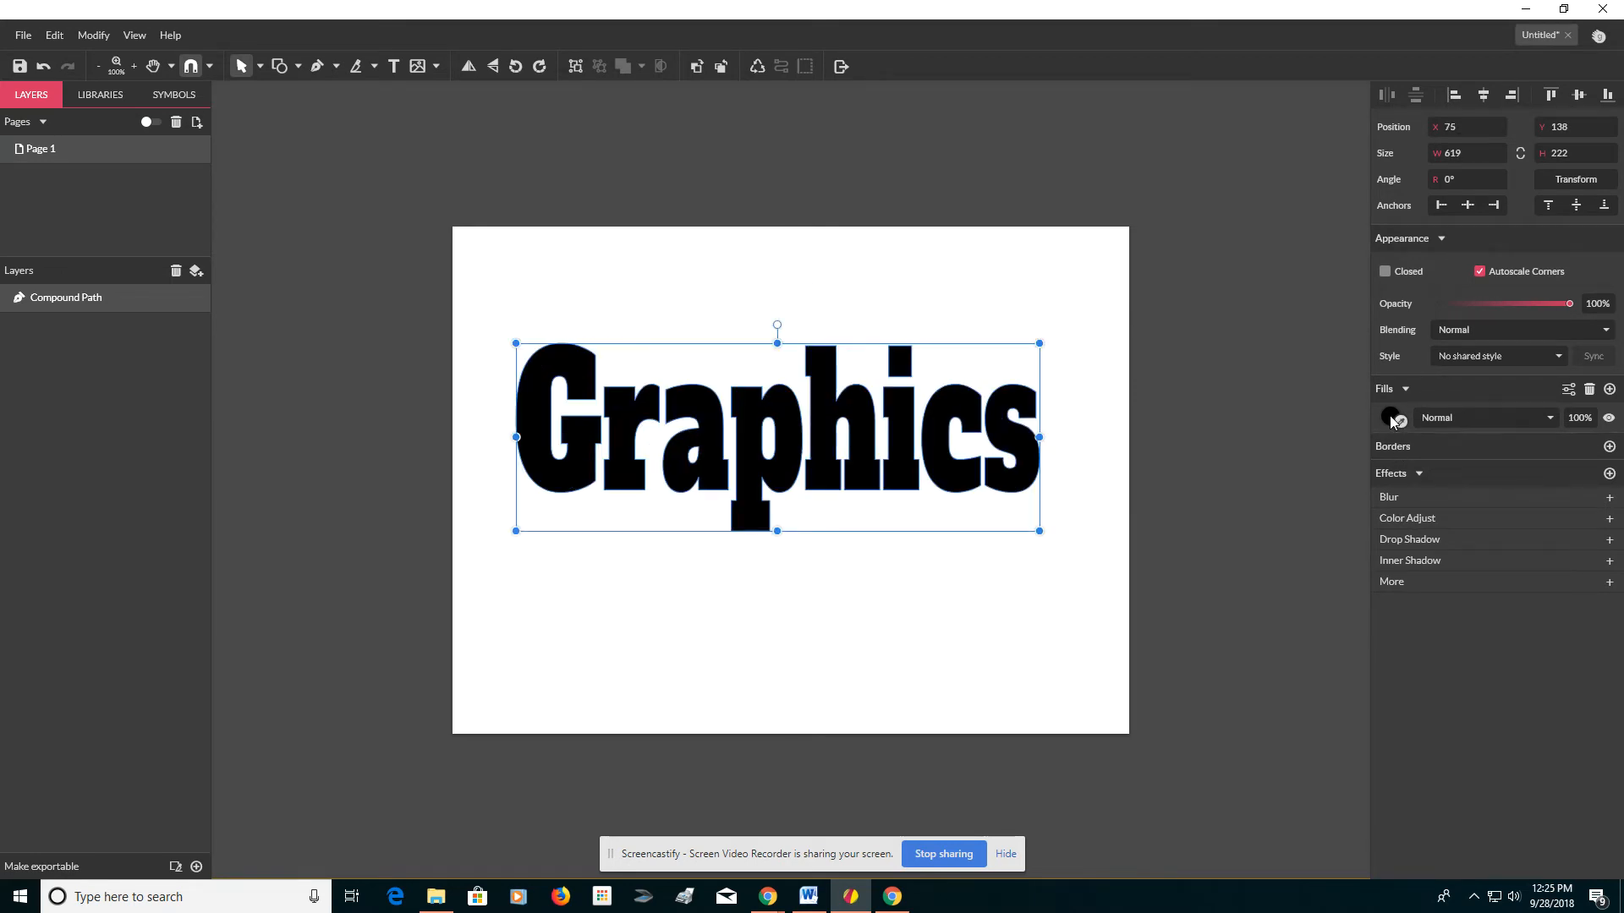
Step: Change the path's fill to a linear gradient running vertically from the top of the letters to their bottom
left_click(1391, 417)
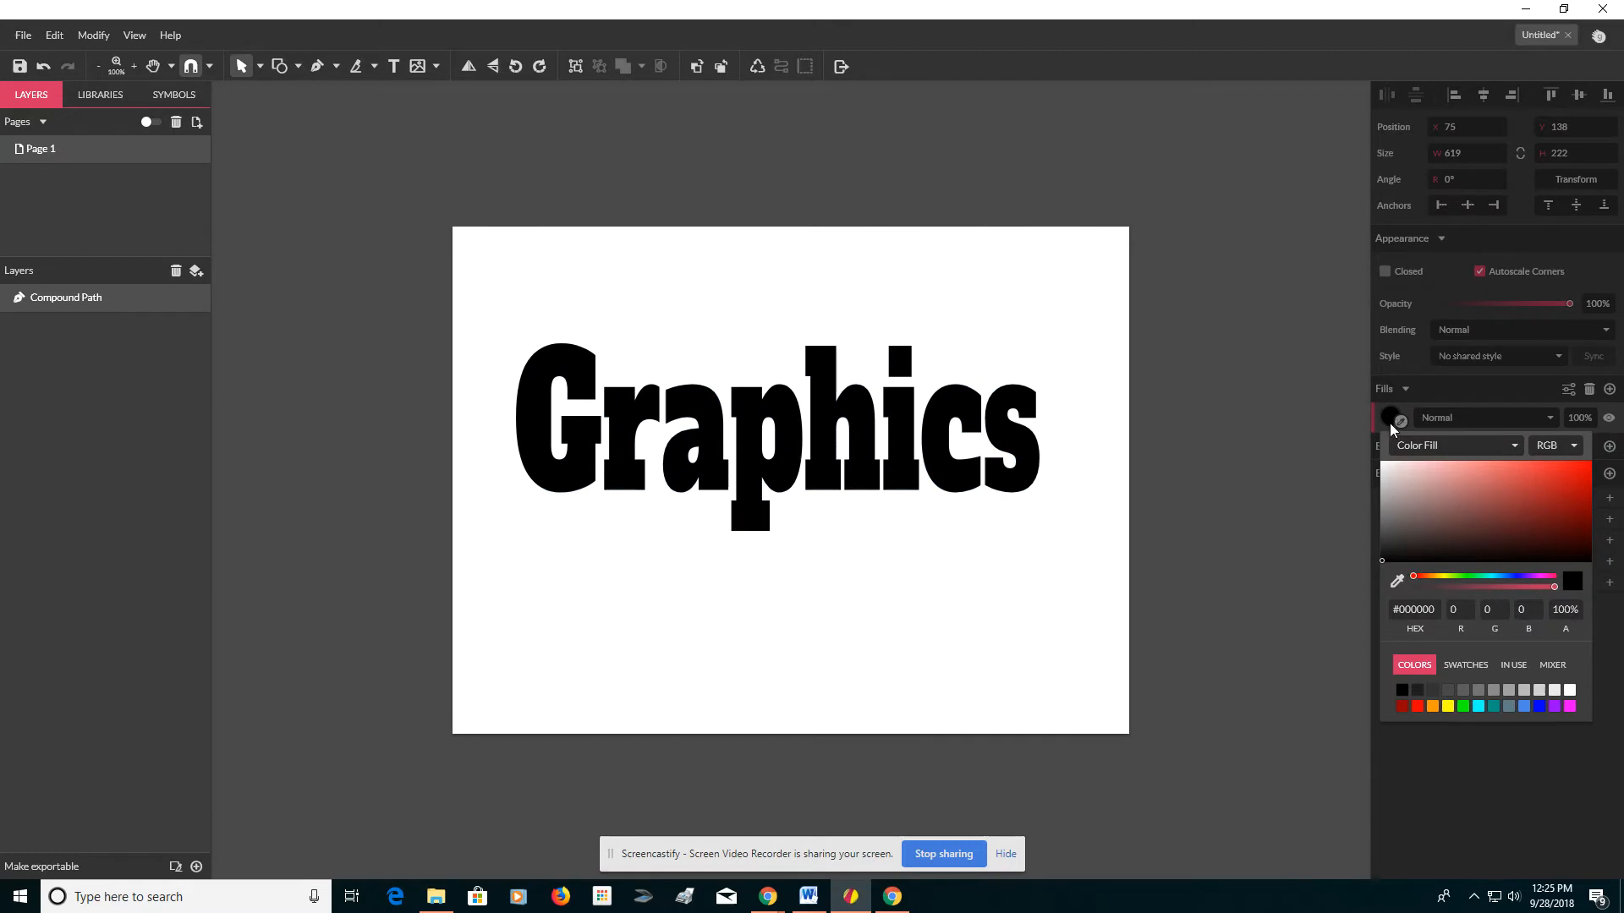
left_click(1464, 448)
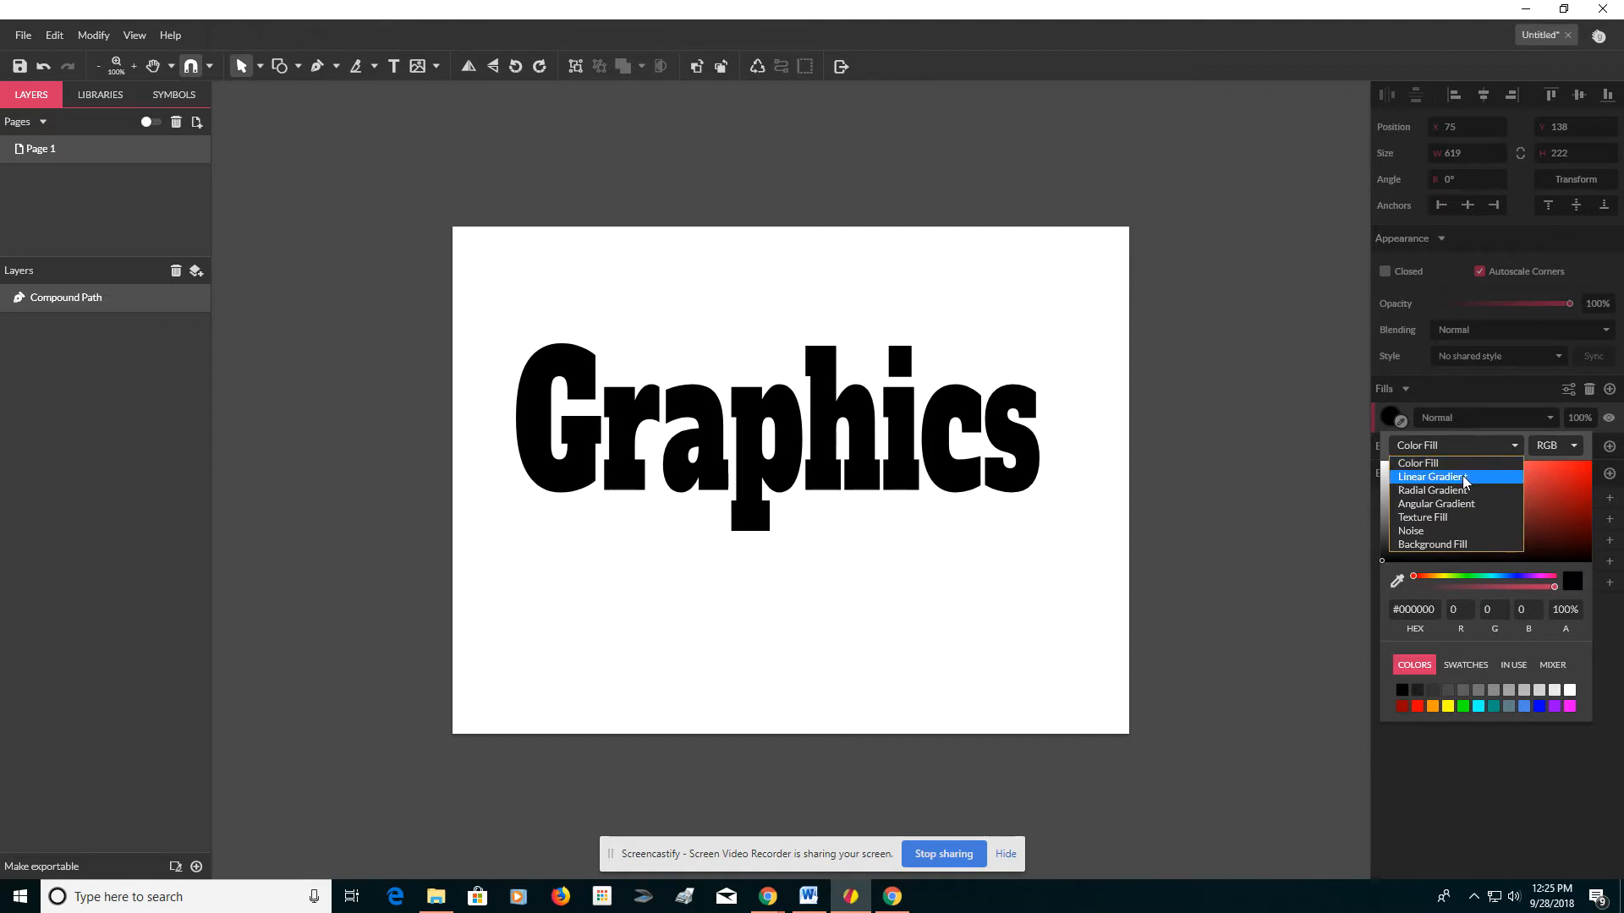
left_click(1466, 479)
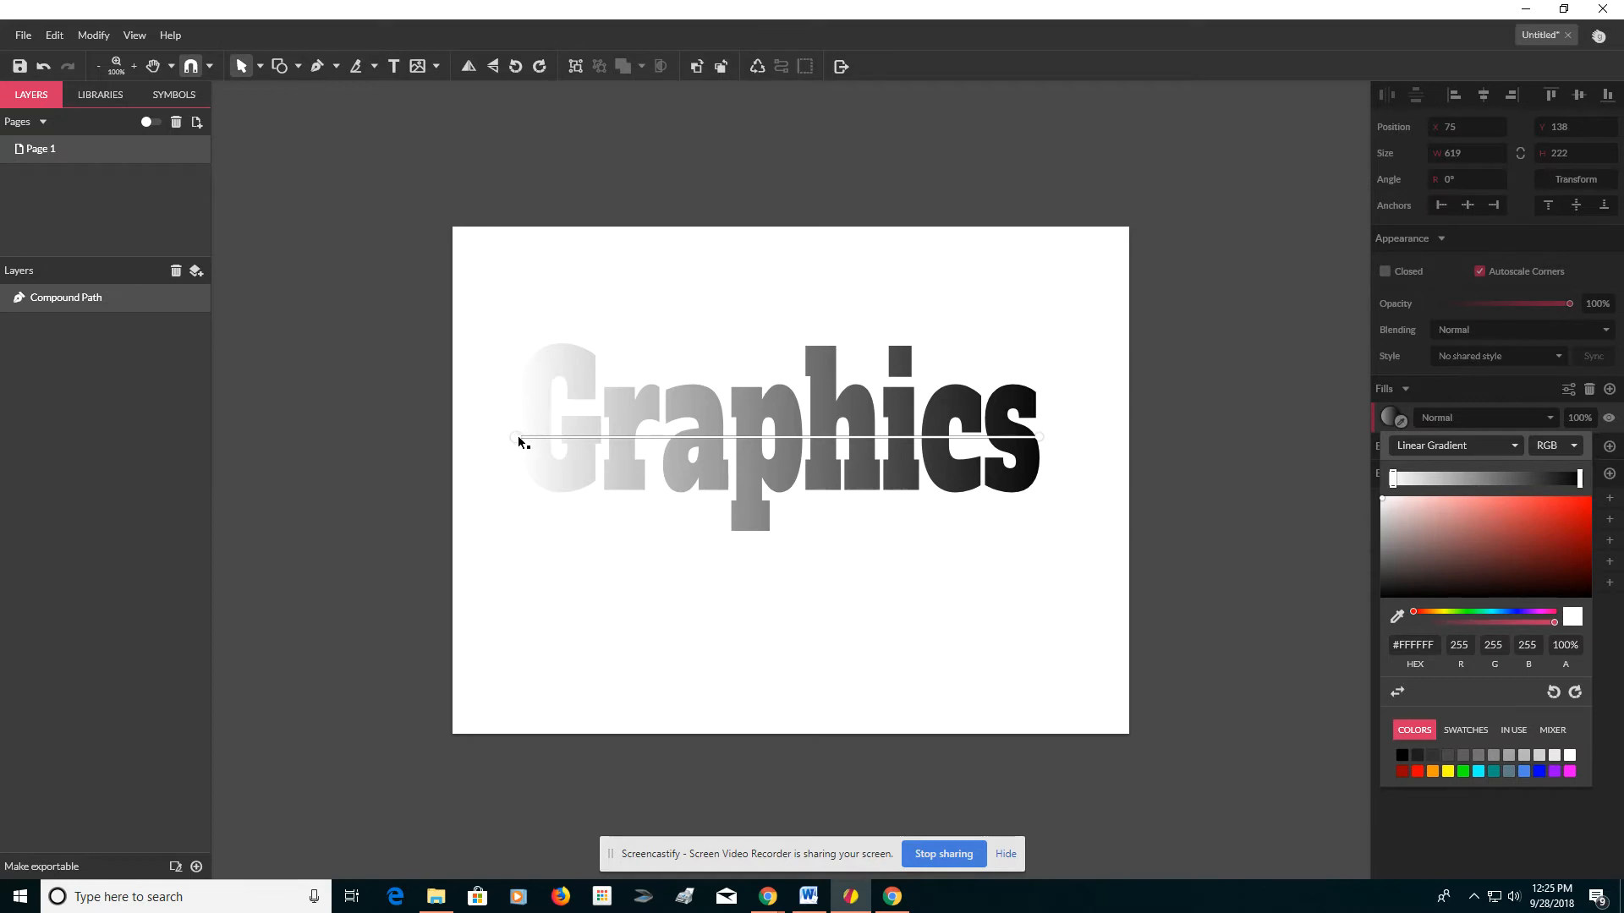
left_click_drag(518, 439, 819, 353)
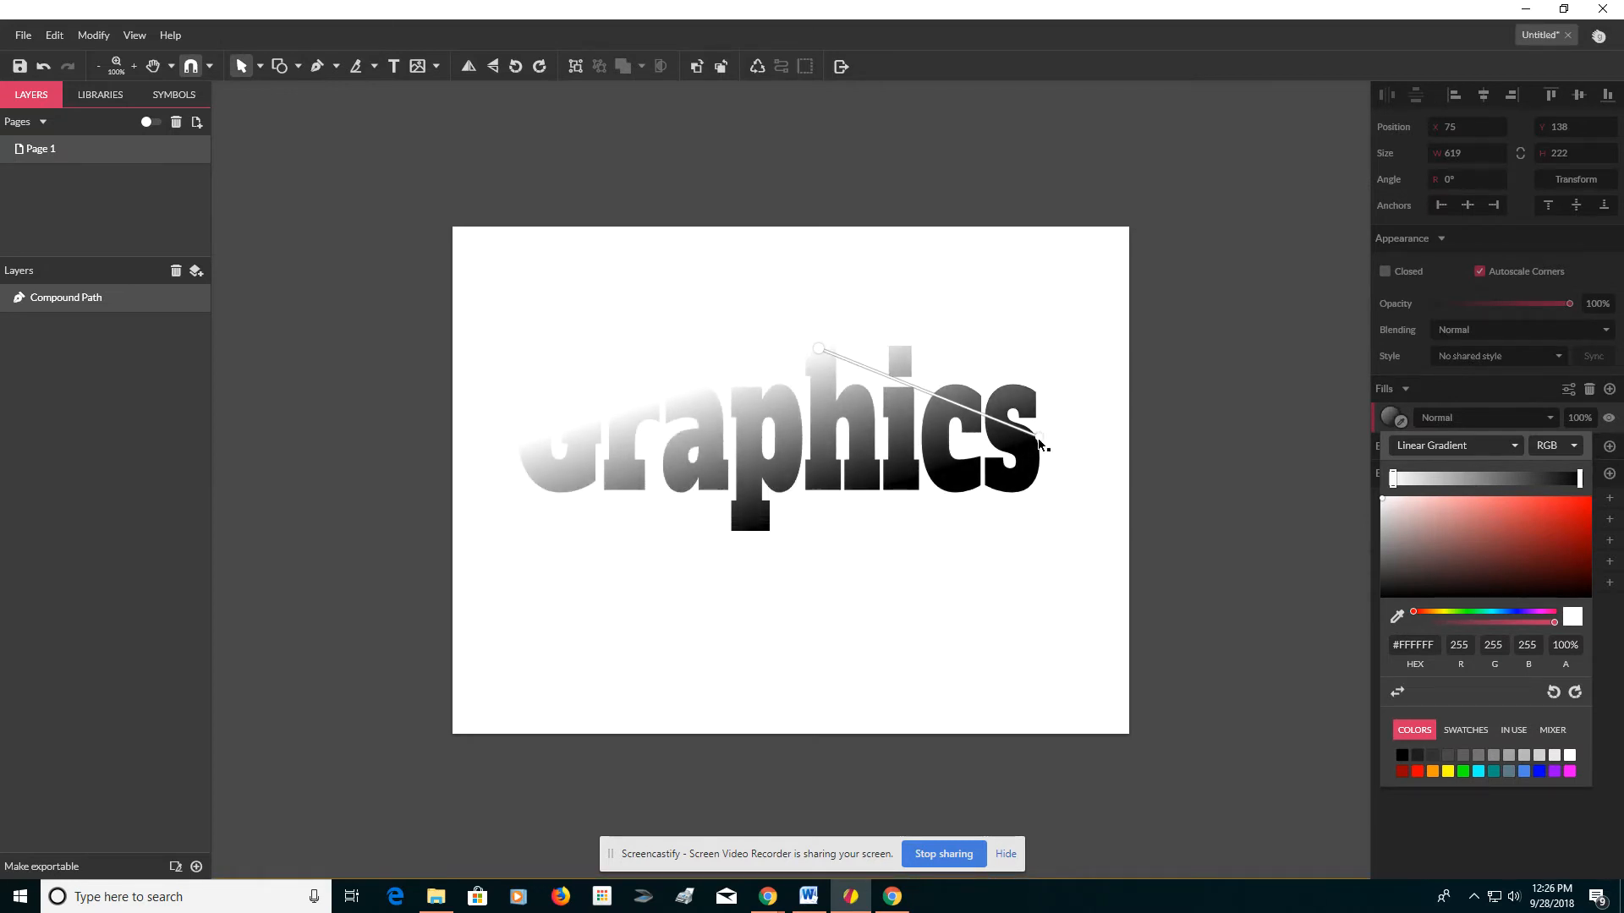
mouse_move(1040, 442)
left_mouse_down()
mouse_move(871, 428)
mouse_move(772, 467)
mouse_move(818, 521)
left_mouse_up()
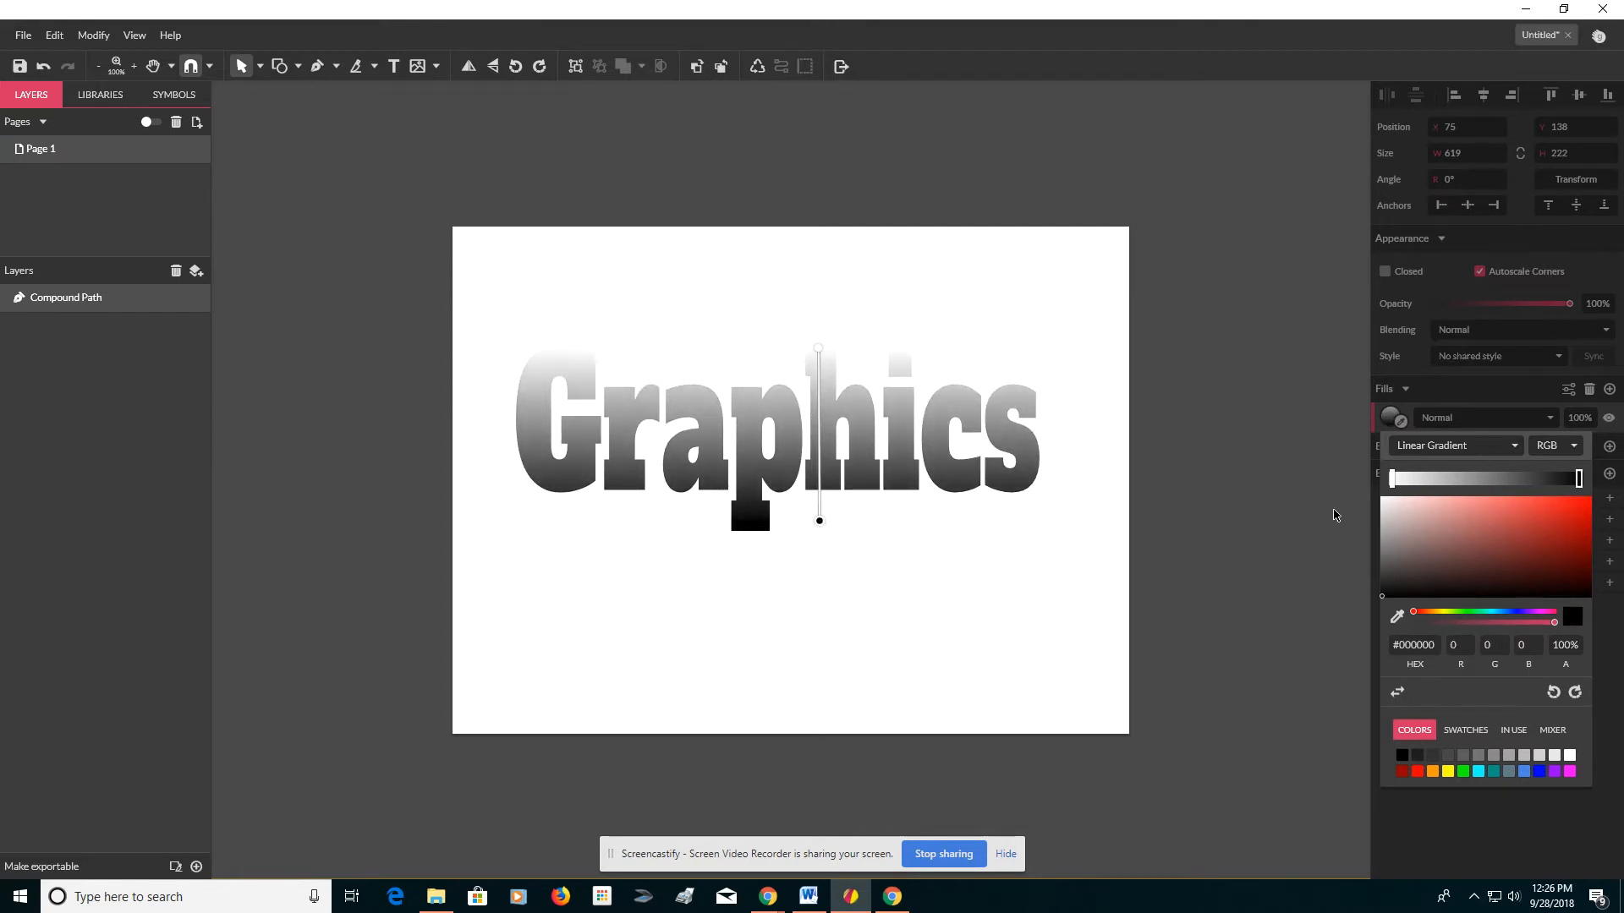
Step: Color the gradient's start stop yellow (#FFFF00) and its end stop red (#FF0000)
left_click(1392, 481)
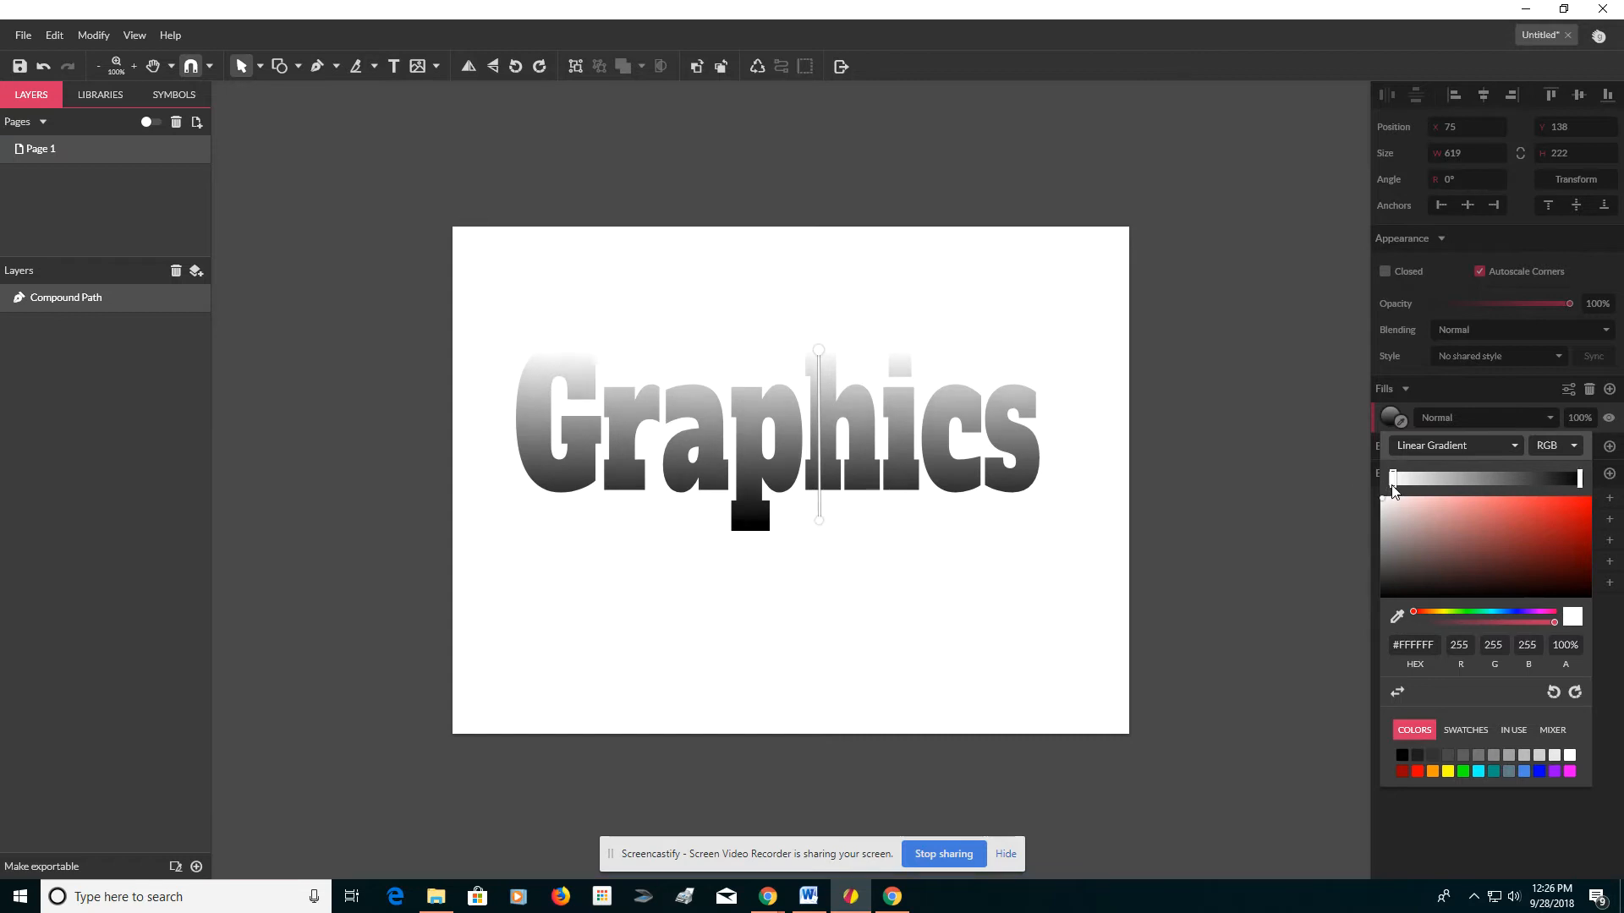
left_click(1448, 771)
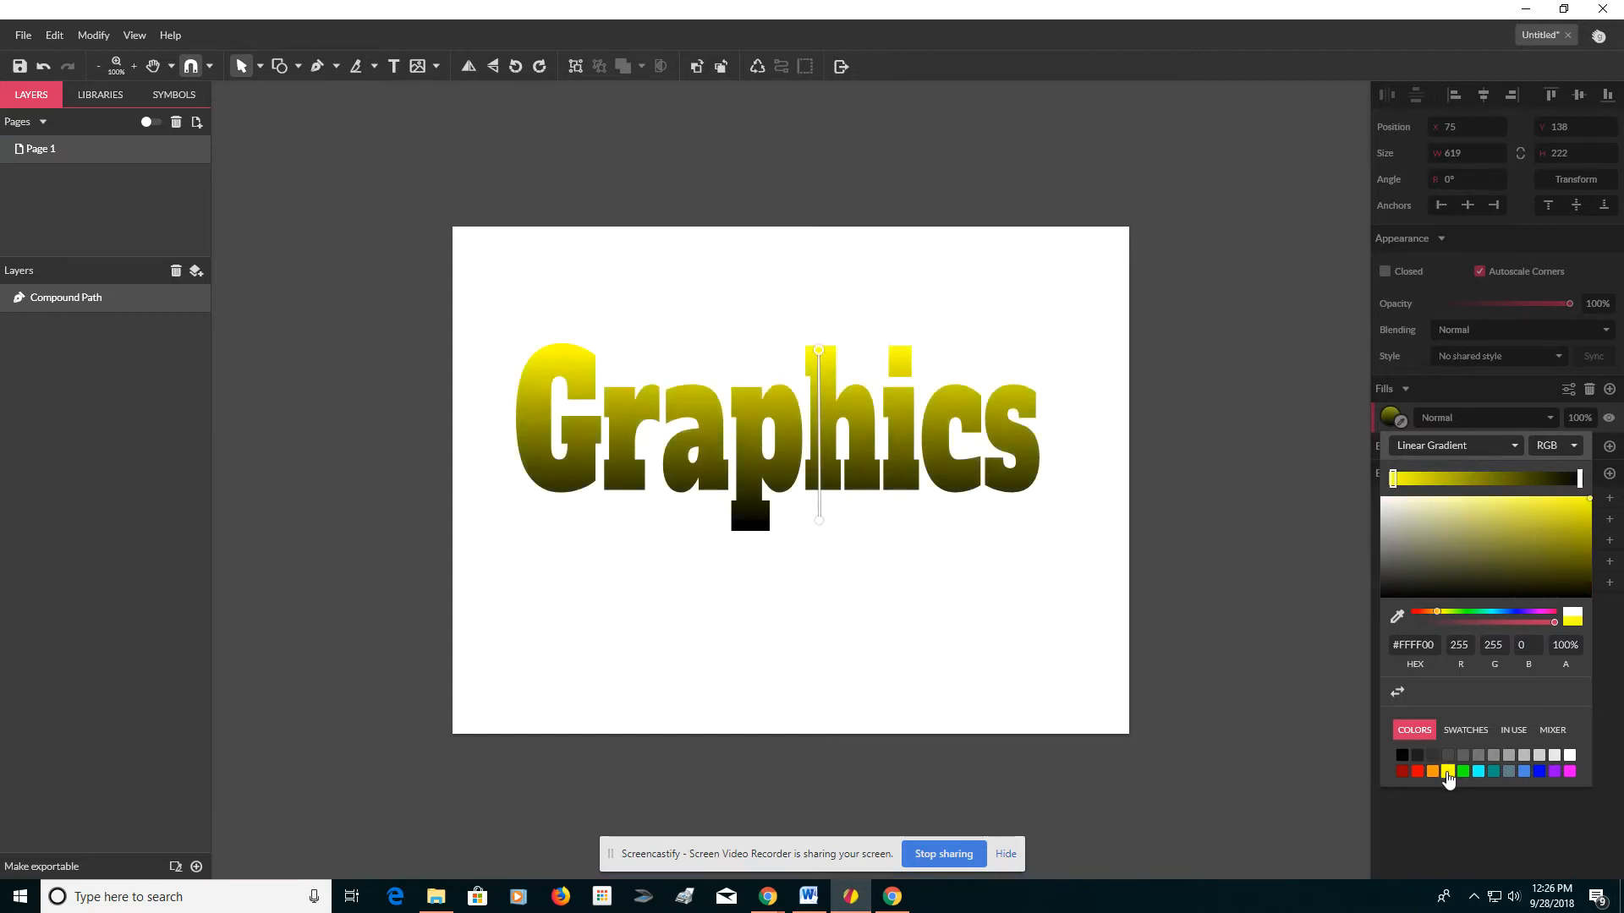
left_click(1579, 480)
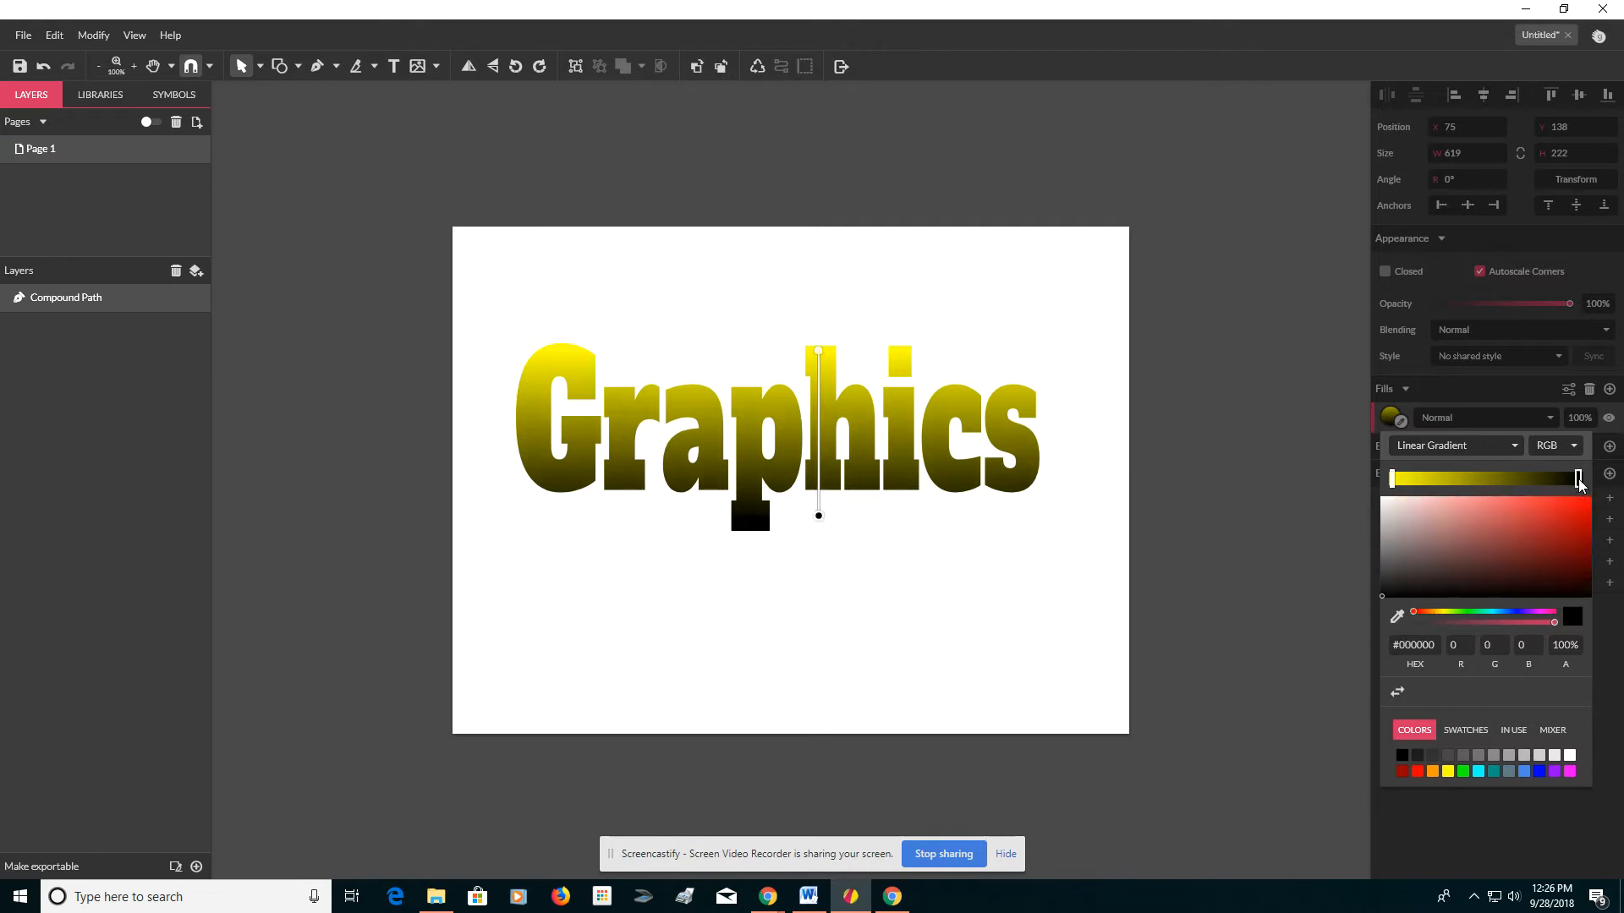
left_click(1418, 771)
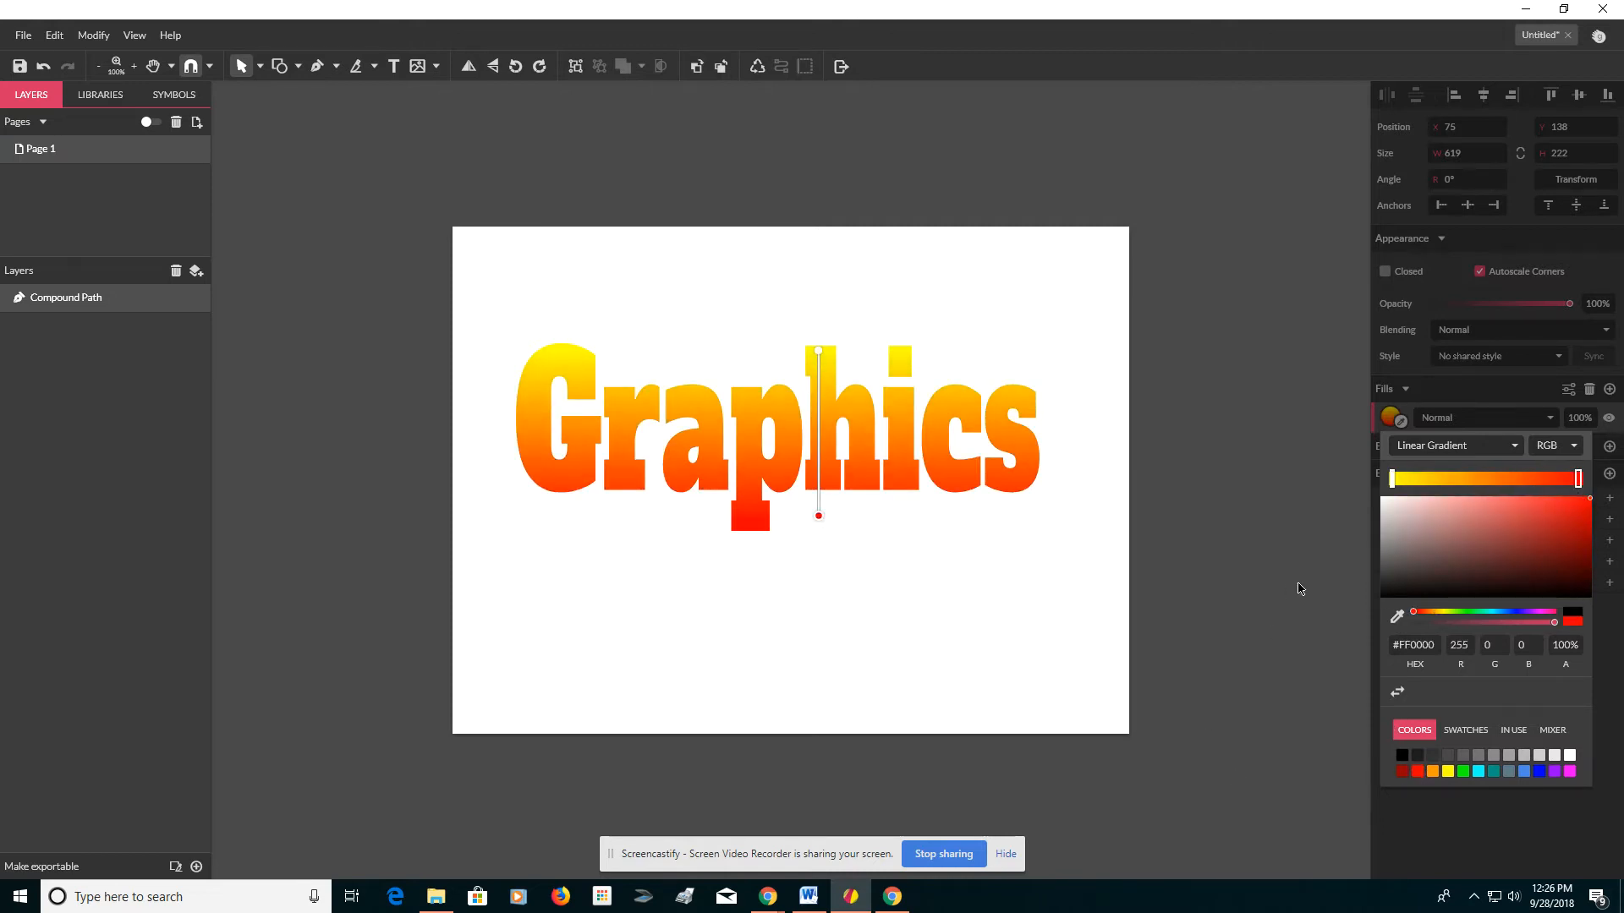
left_click(1550, 836)
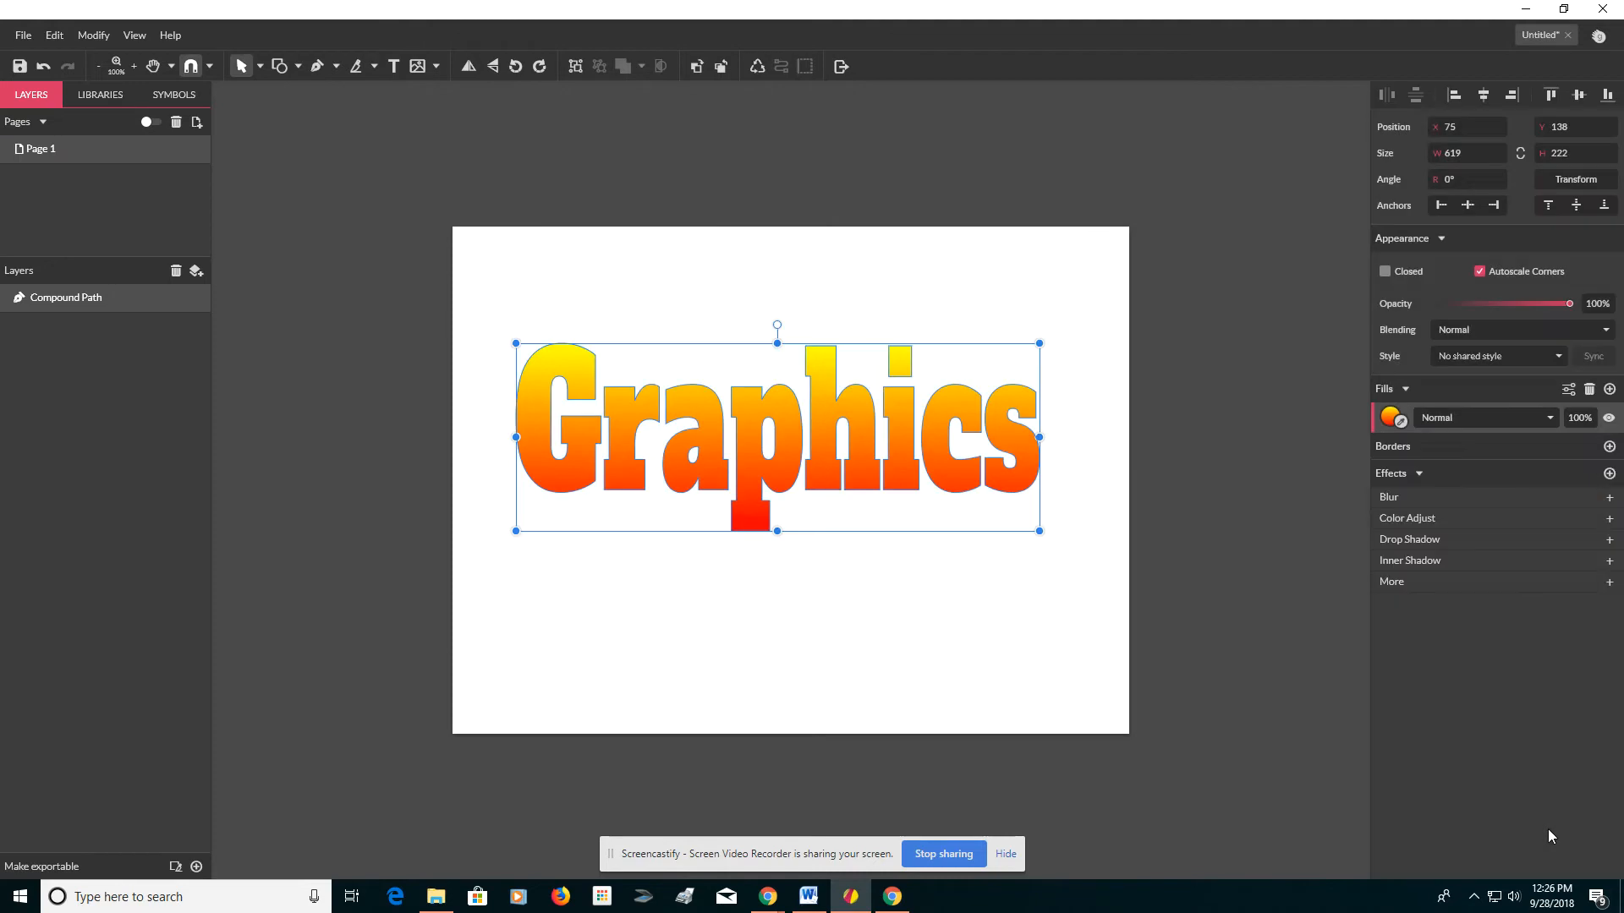
Step: Add a border to the "Graphics" path and set its width to 3
left_click(1611, 447)
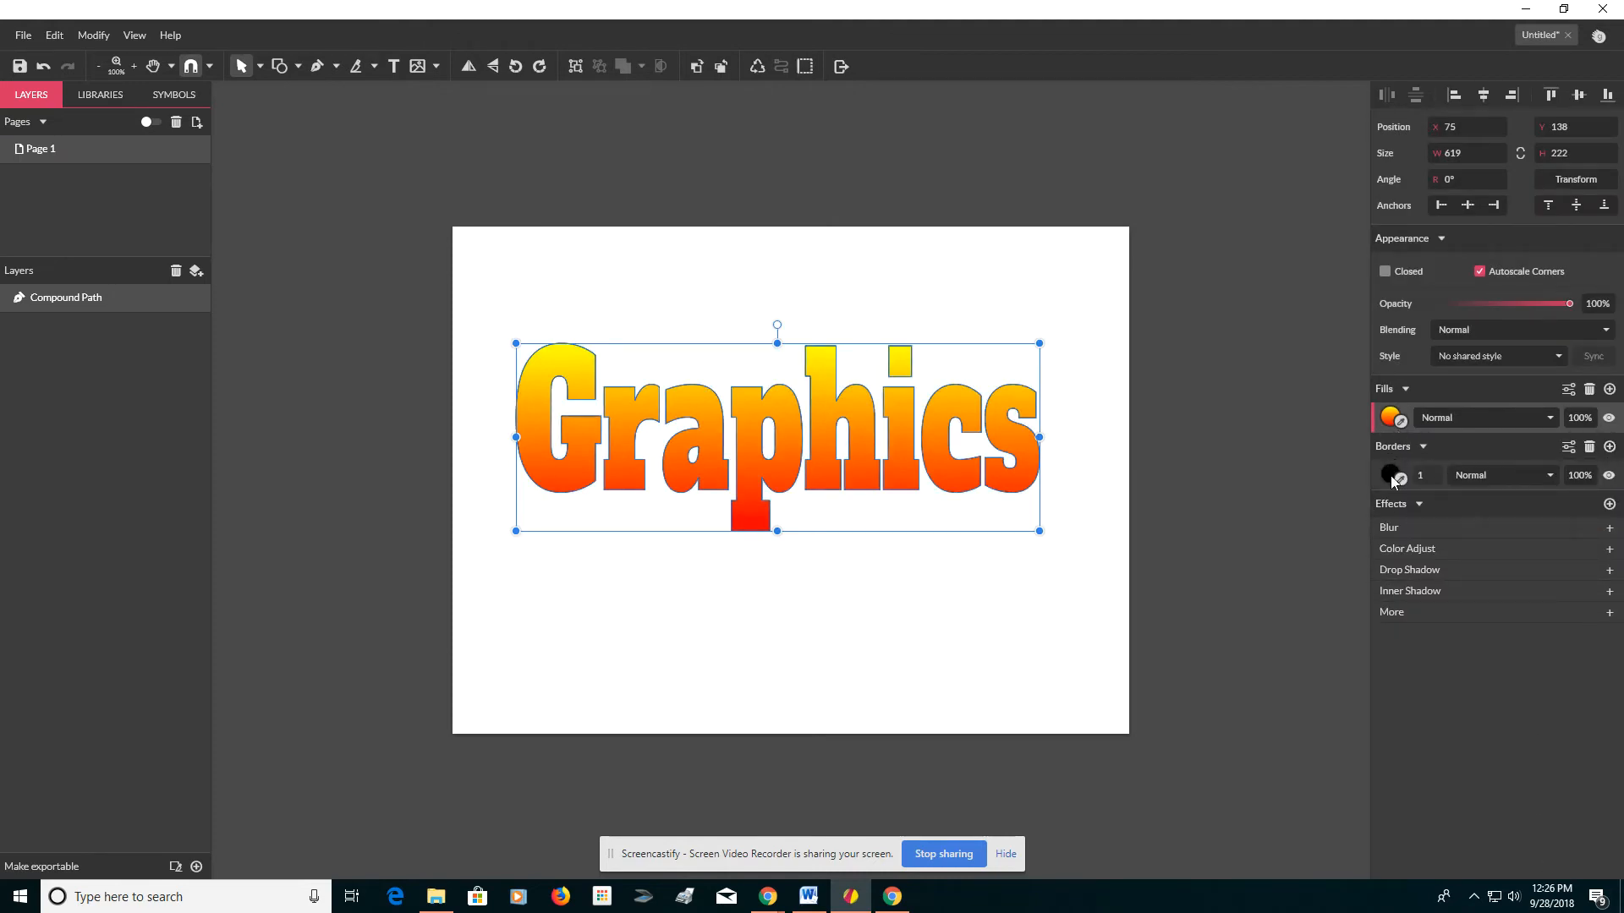
left_click(1428, 475)
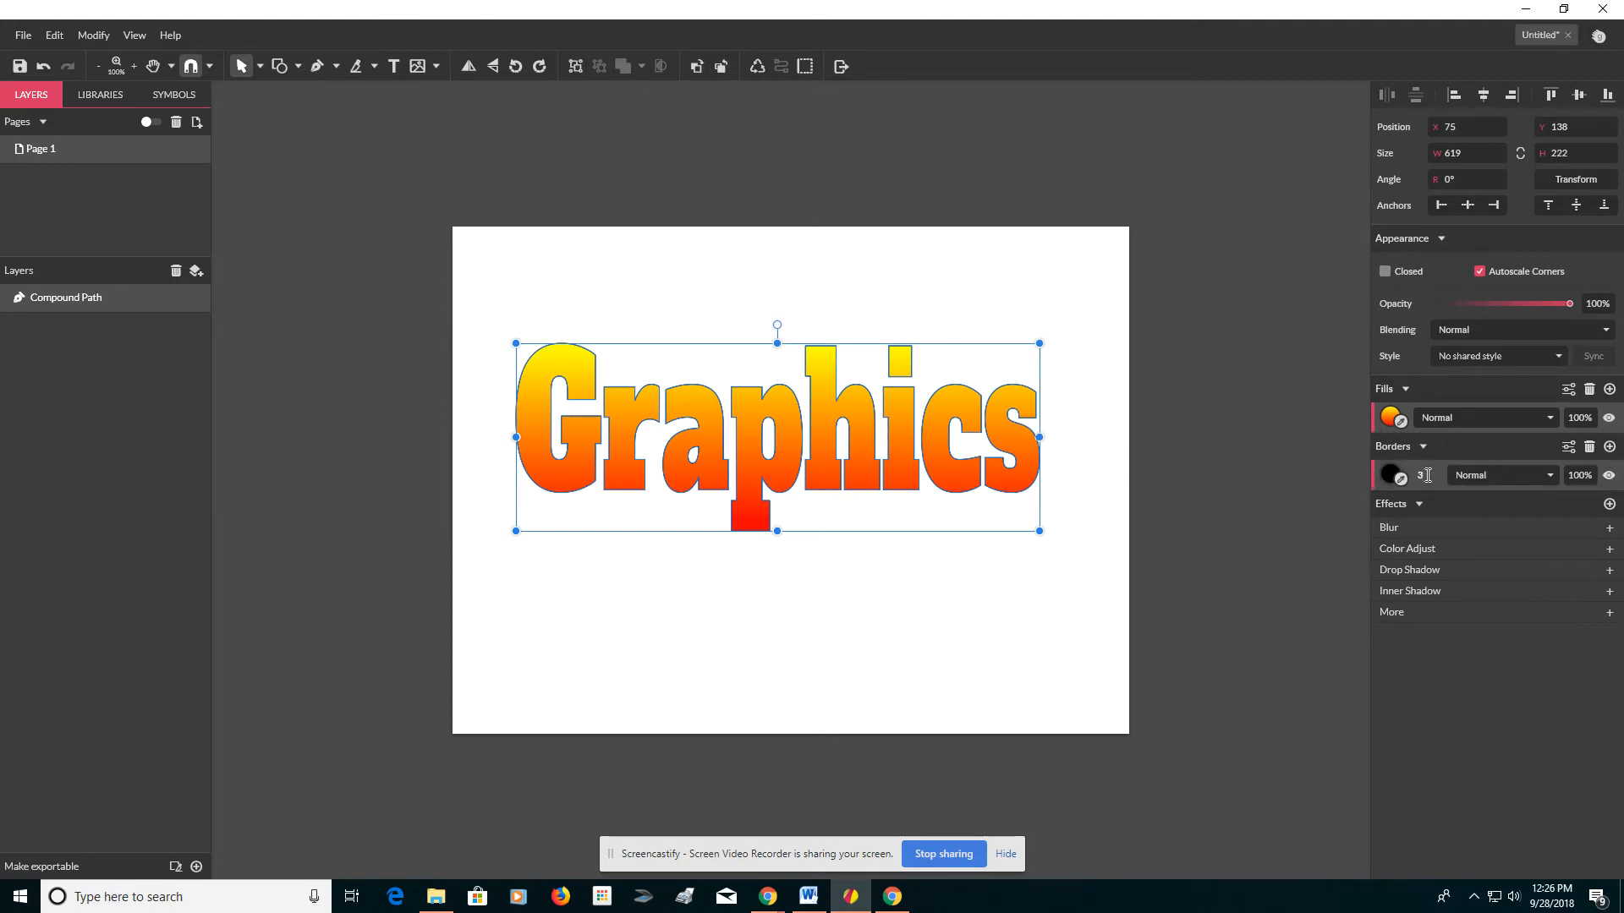
key("Return")
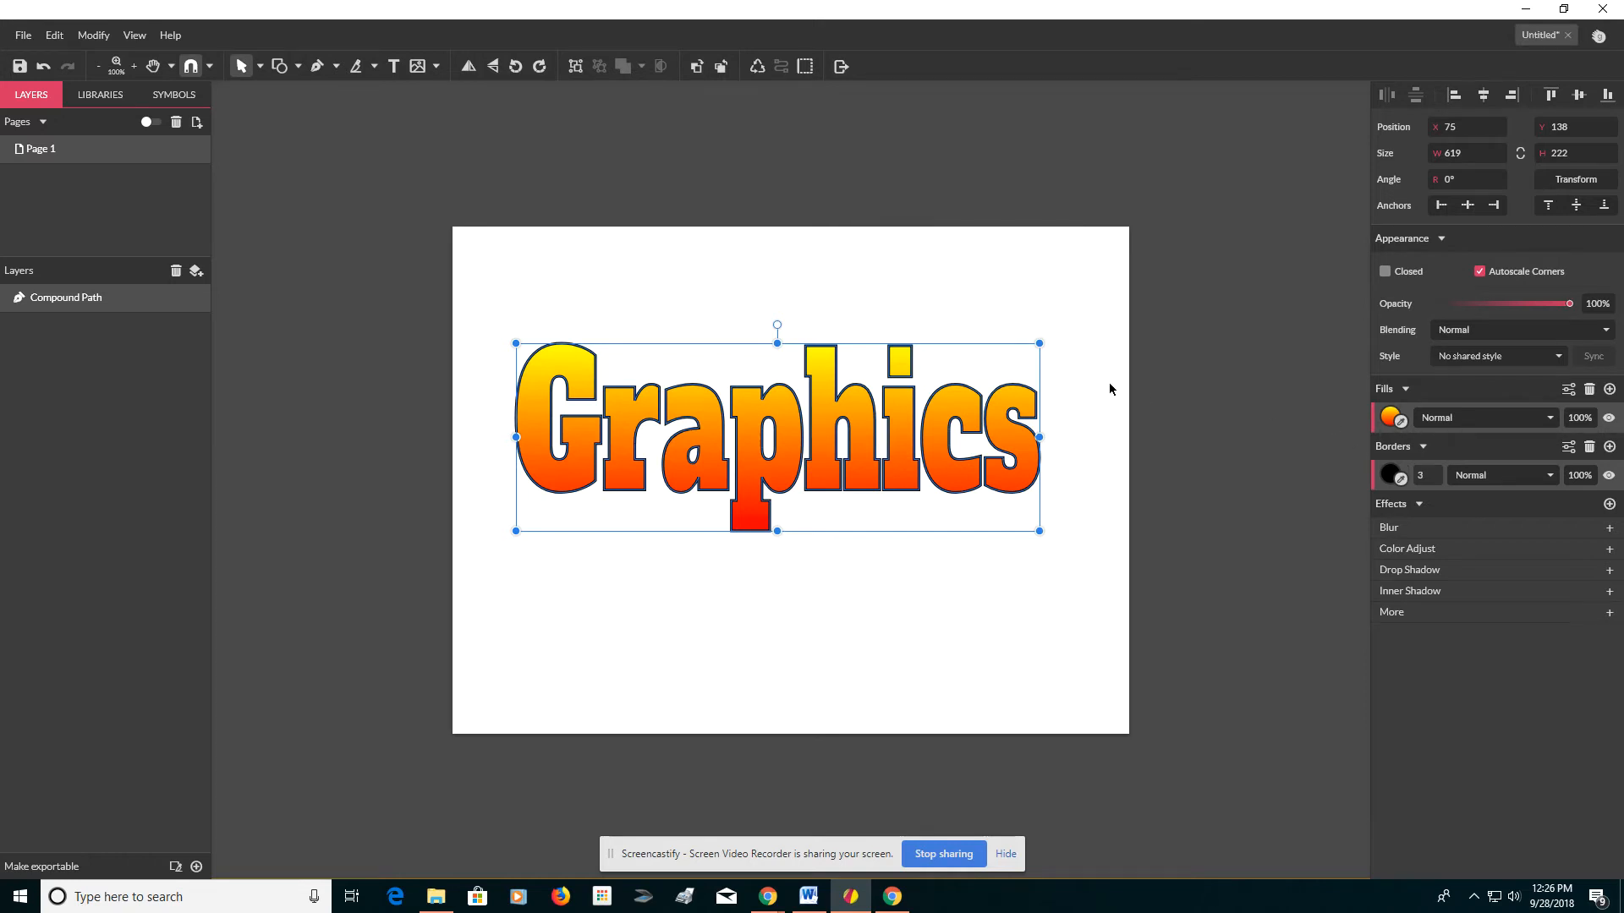
Step: With the Subselect tool, pull the lower-left anchor of the h's top serif out over the p, to about X 335.5, Y 177
left_click(260, 68)
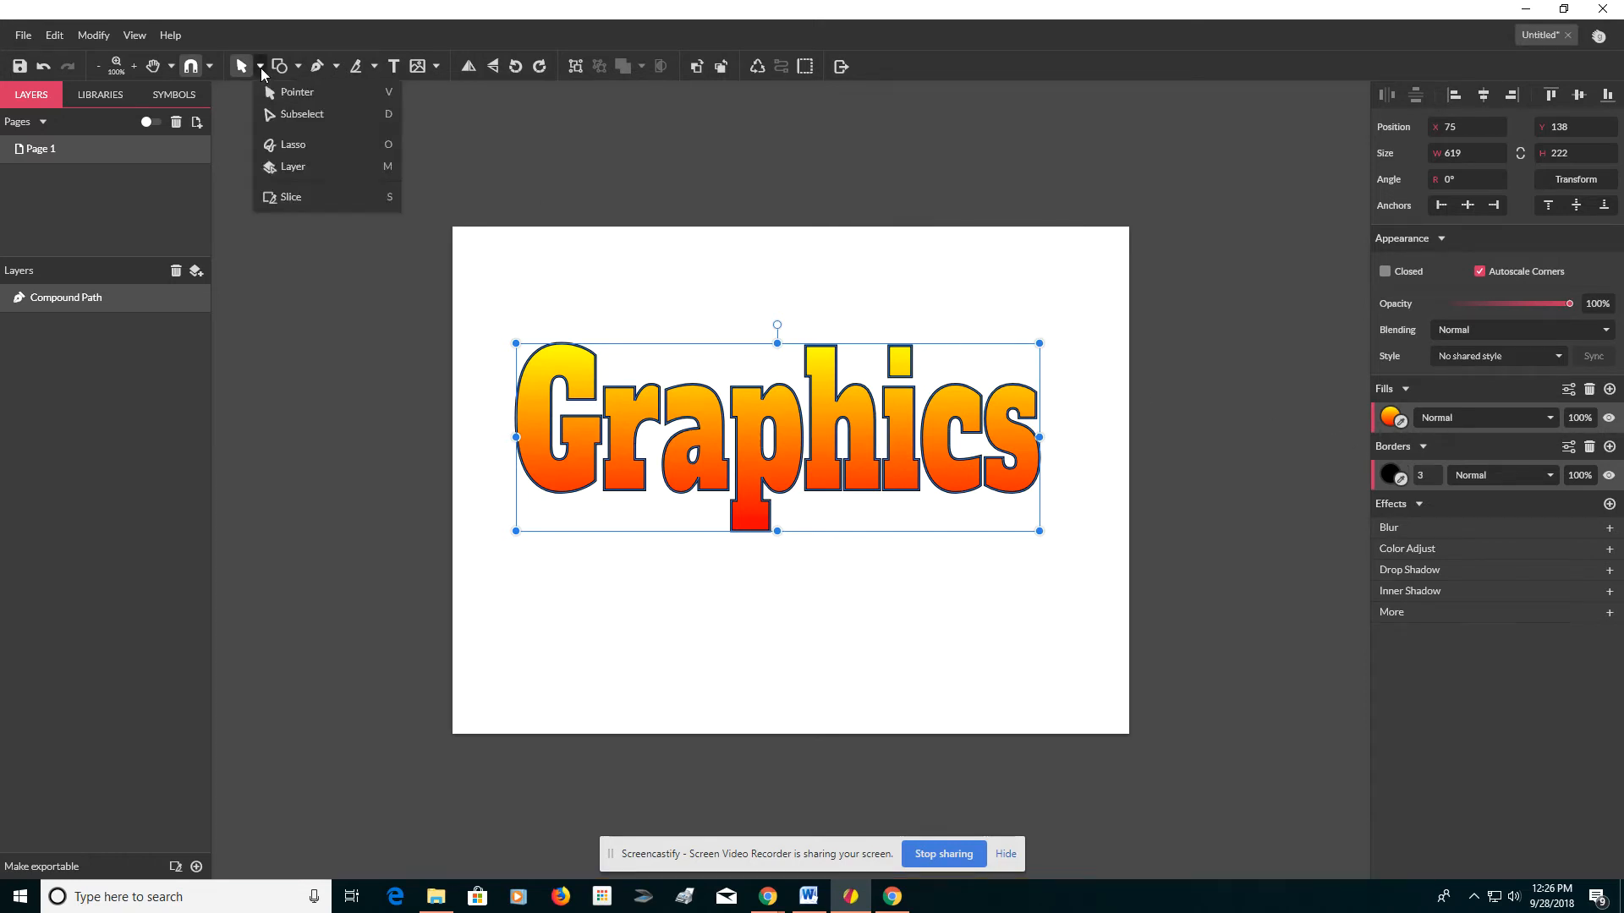
left_click(267, 114)
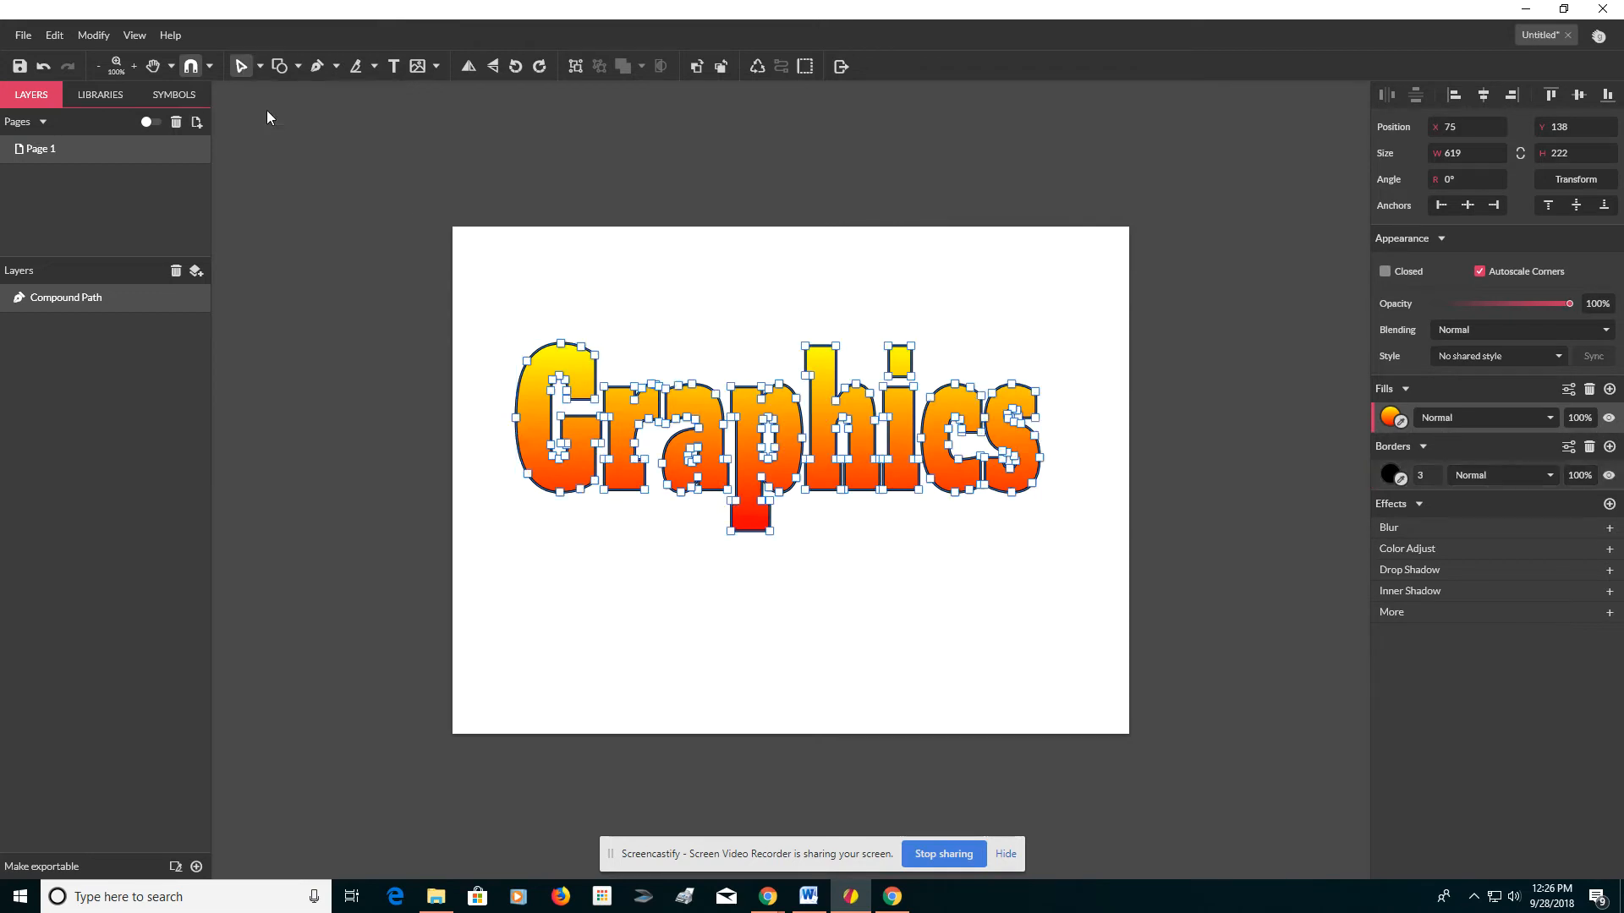
left_click(806, 378)
left_click_drag(806, 377, 737, 380)
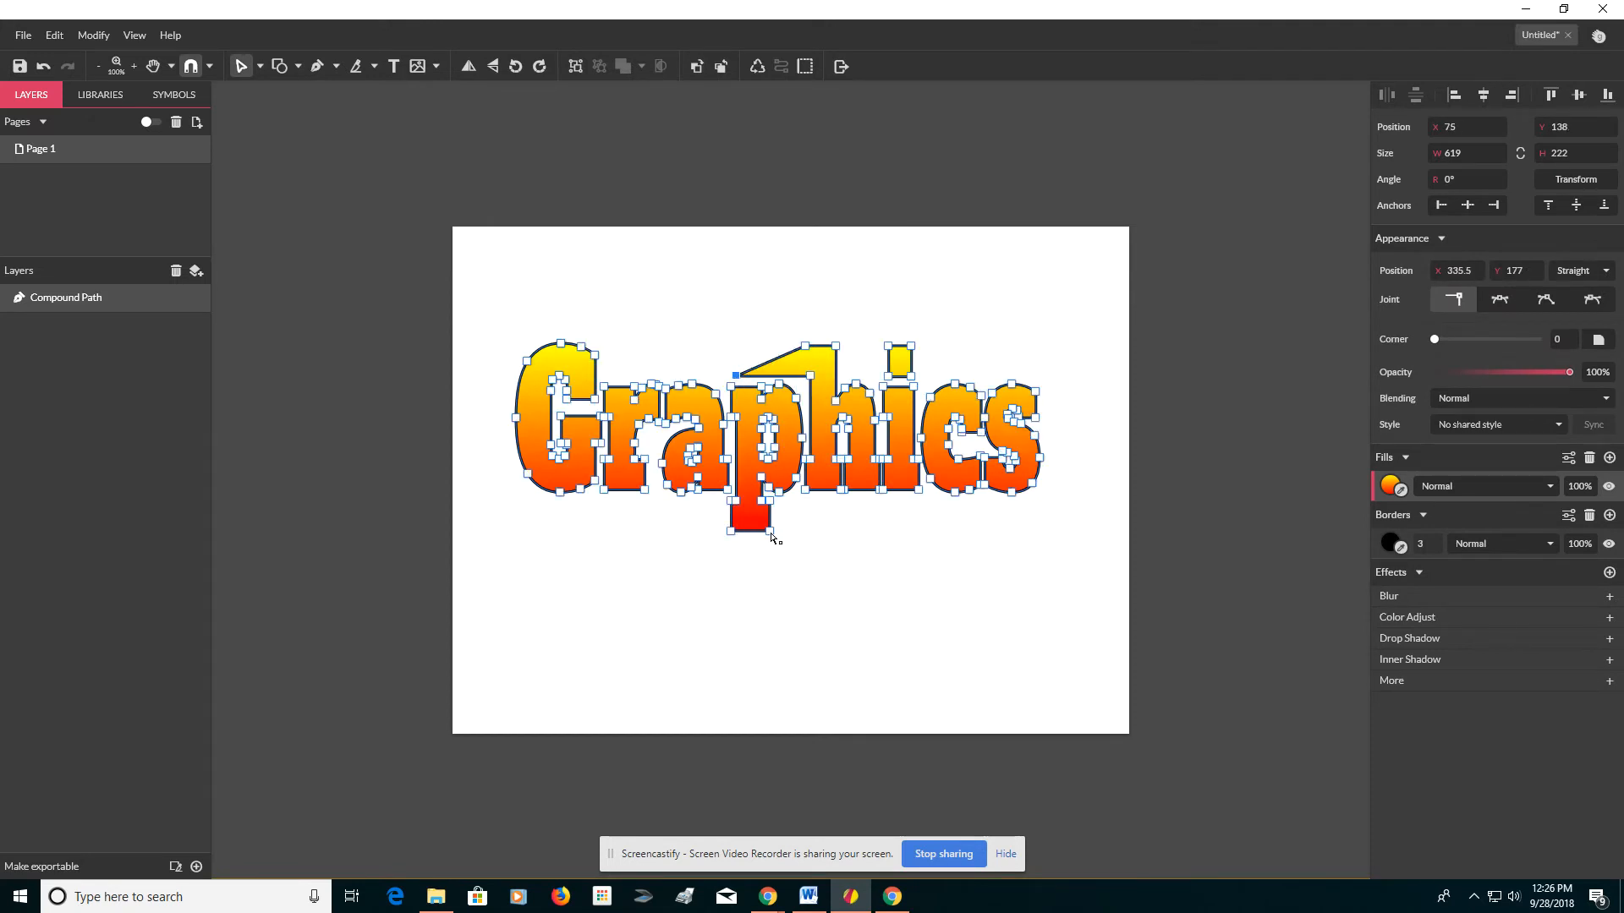
Step: Stretch the p's lower-right foot corner to about X 694, Y 352 and the r's lower-right foot corner to about X 227.5, Y 418
left_click_drag(770, 531, 1041, 525)
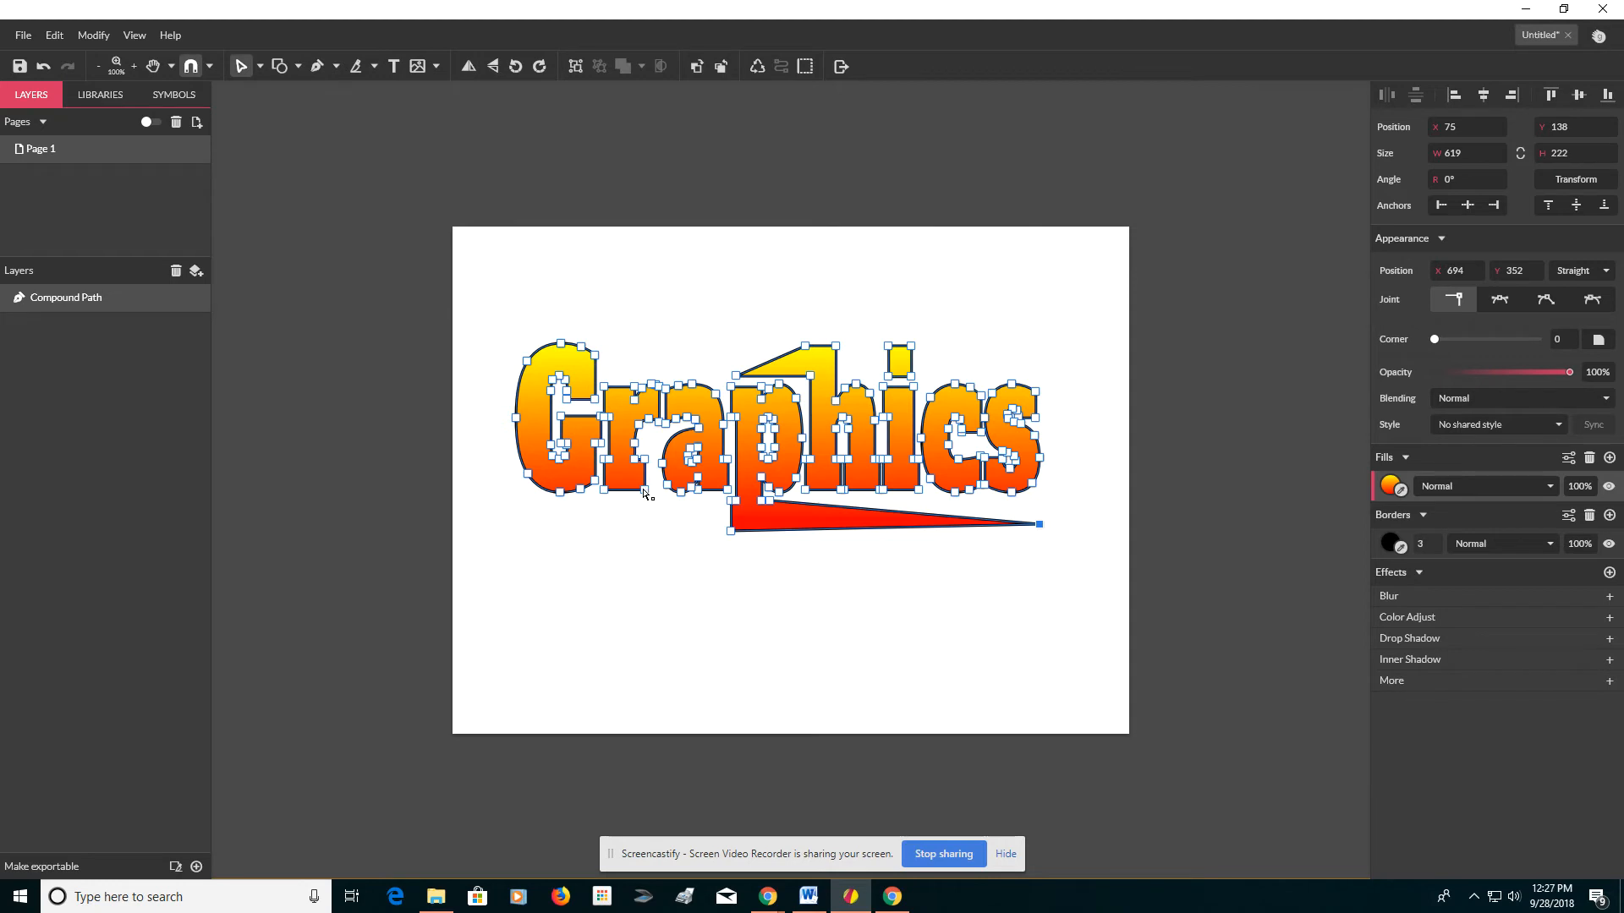
left_click_drag(644, 489, 645, 584)
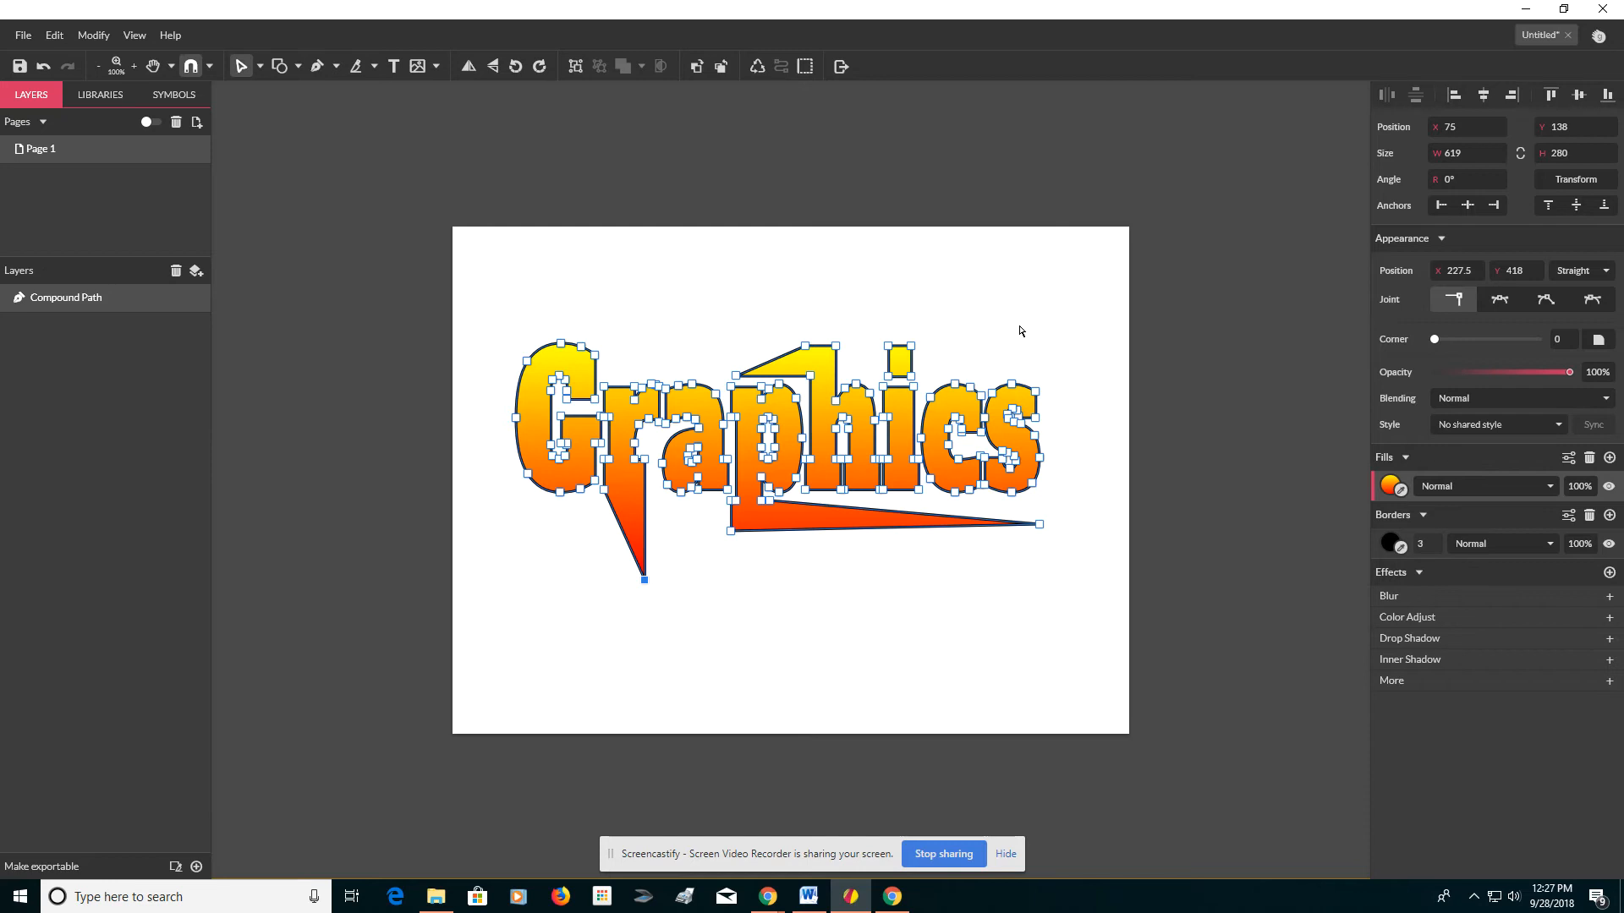
key("Escape")
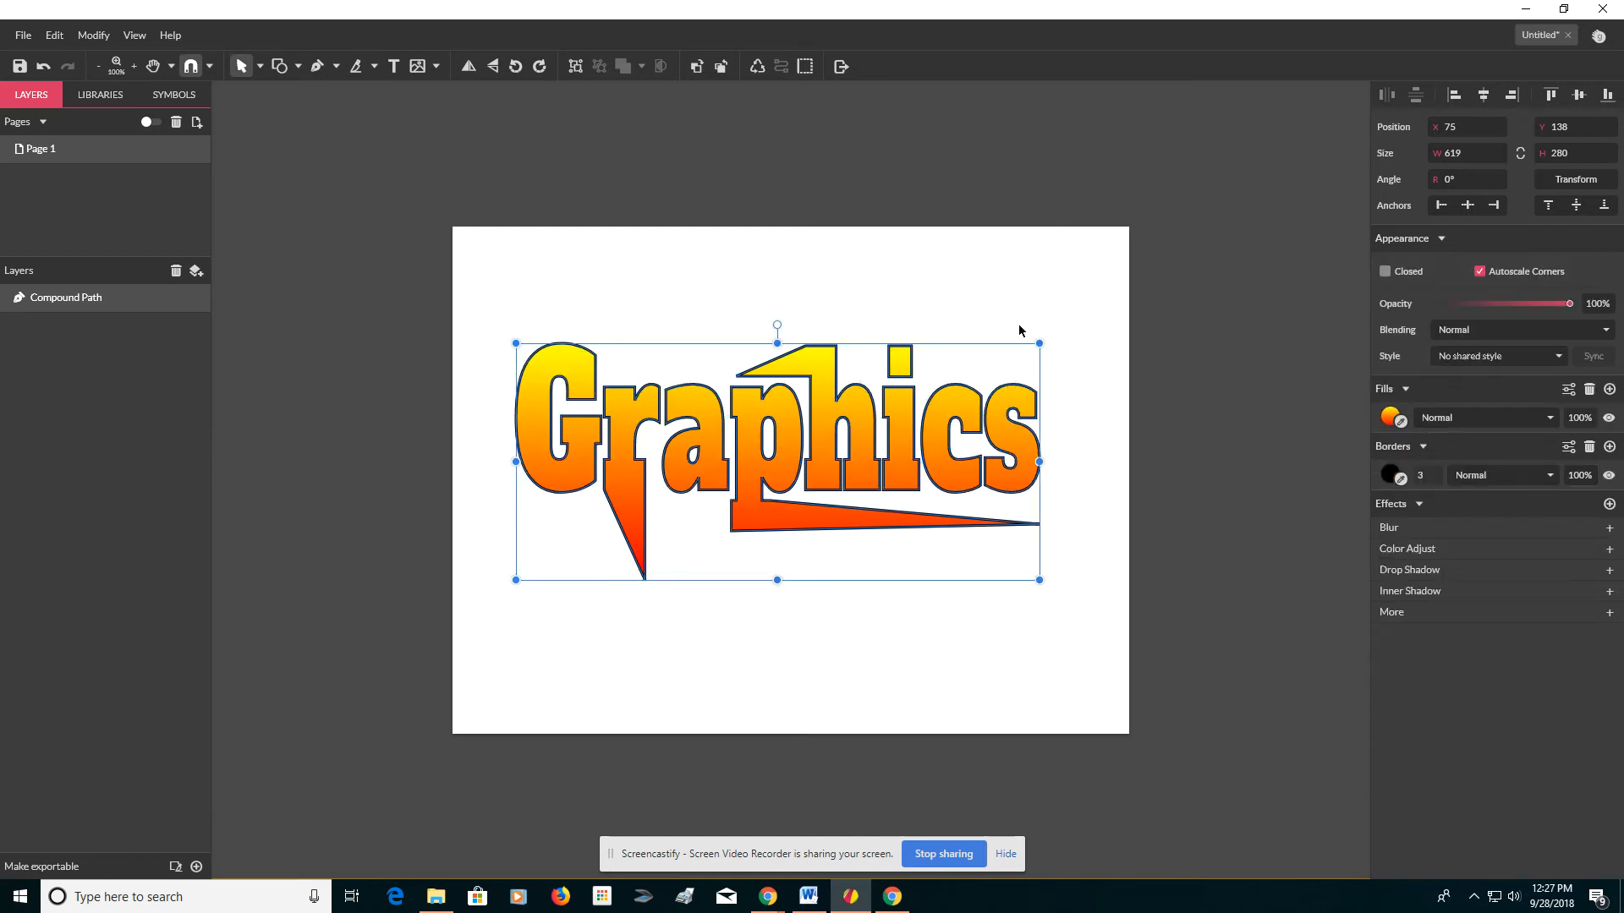
Step: Move the whole "Graphics" path up slightly to about X 79, Y 120
left_click_drag(900, 418, 903, 403)
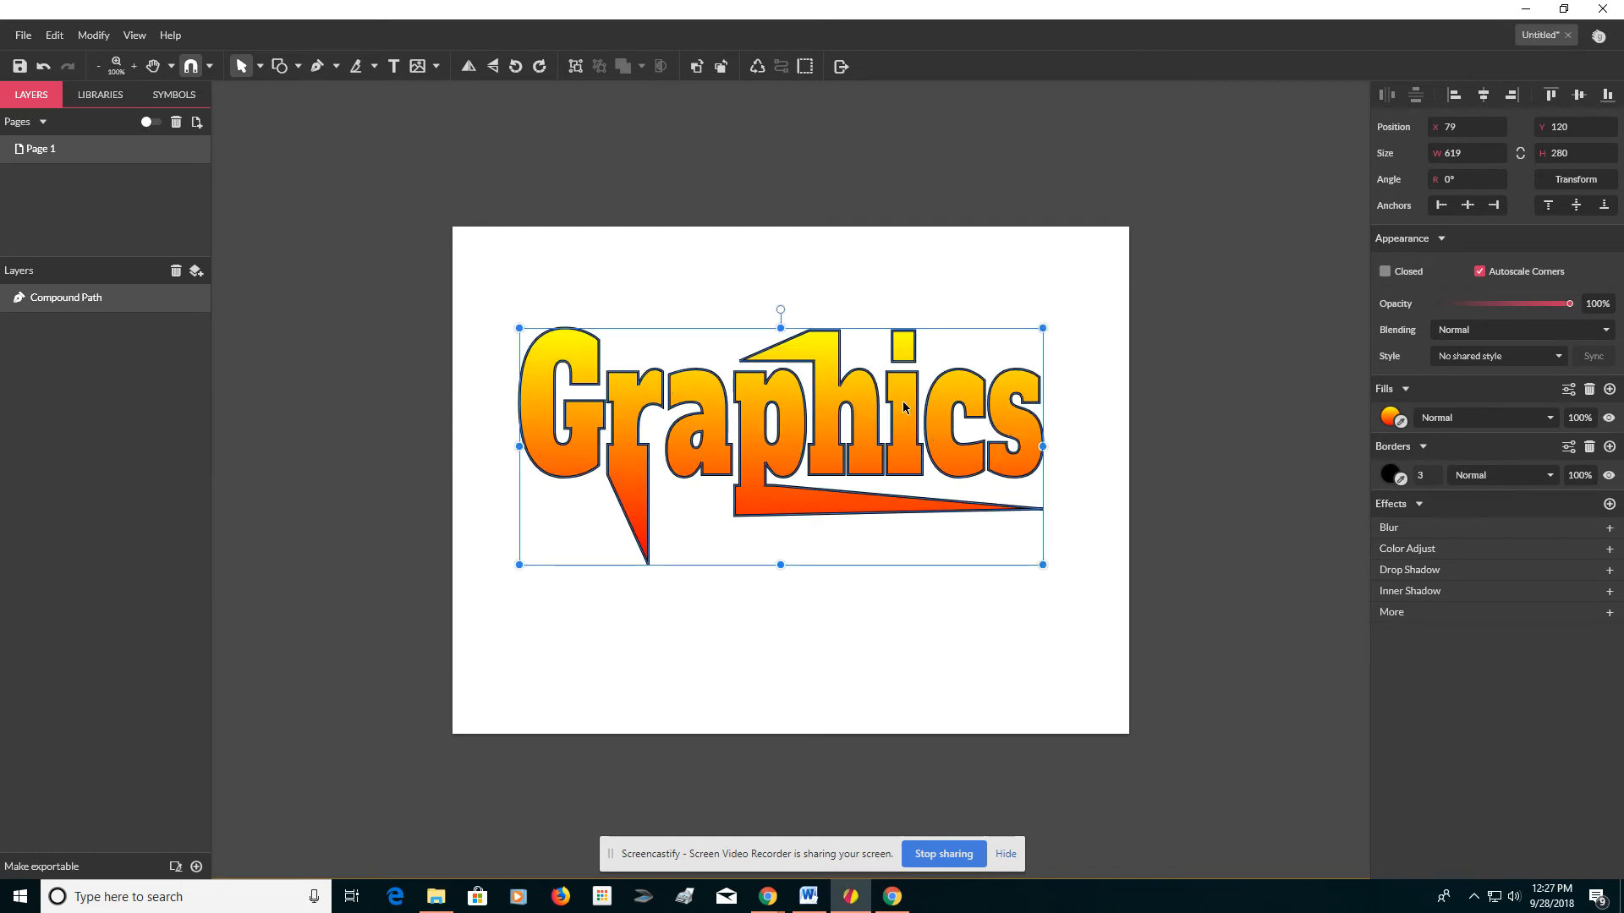
key("Return")
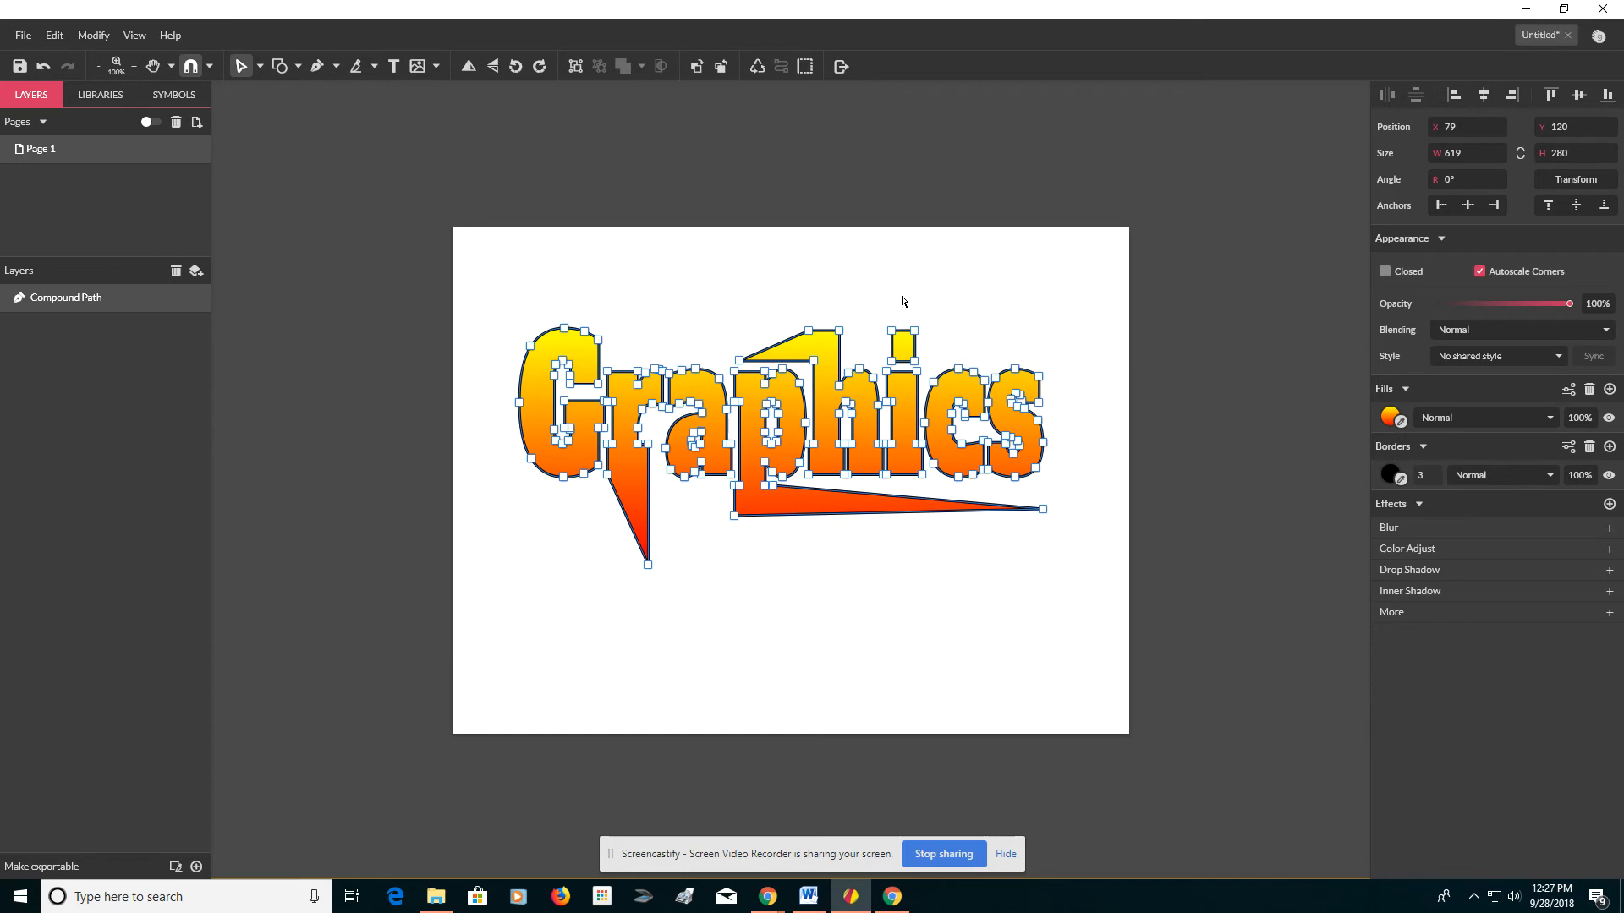
key("Escape")
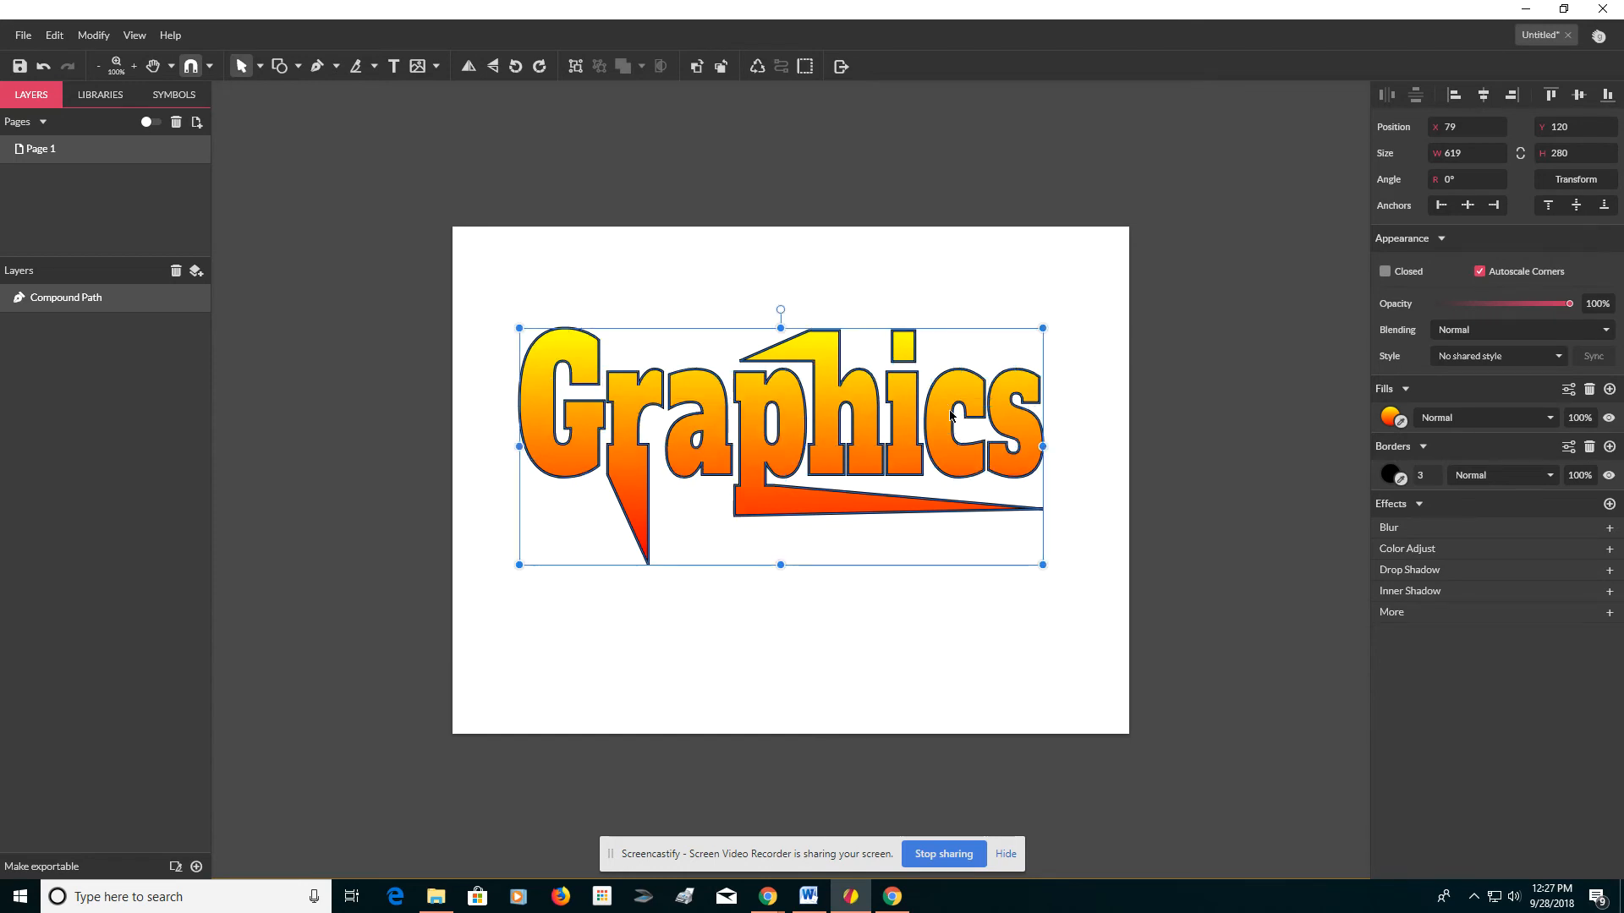
Step: Extend the tip of the h's spike further left over the a, to about X 244.6, Y 159, and finish editing the anchors
double_click(765, 362)
left_click_drag(739, 362, 659, 362)
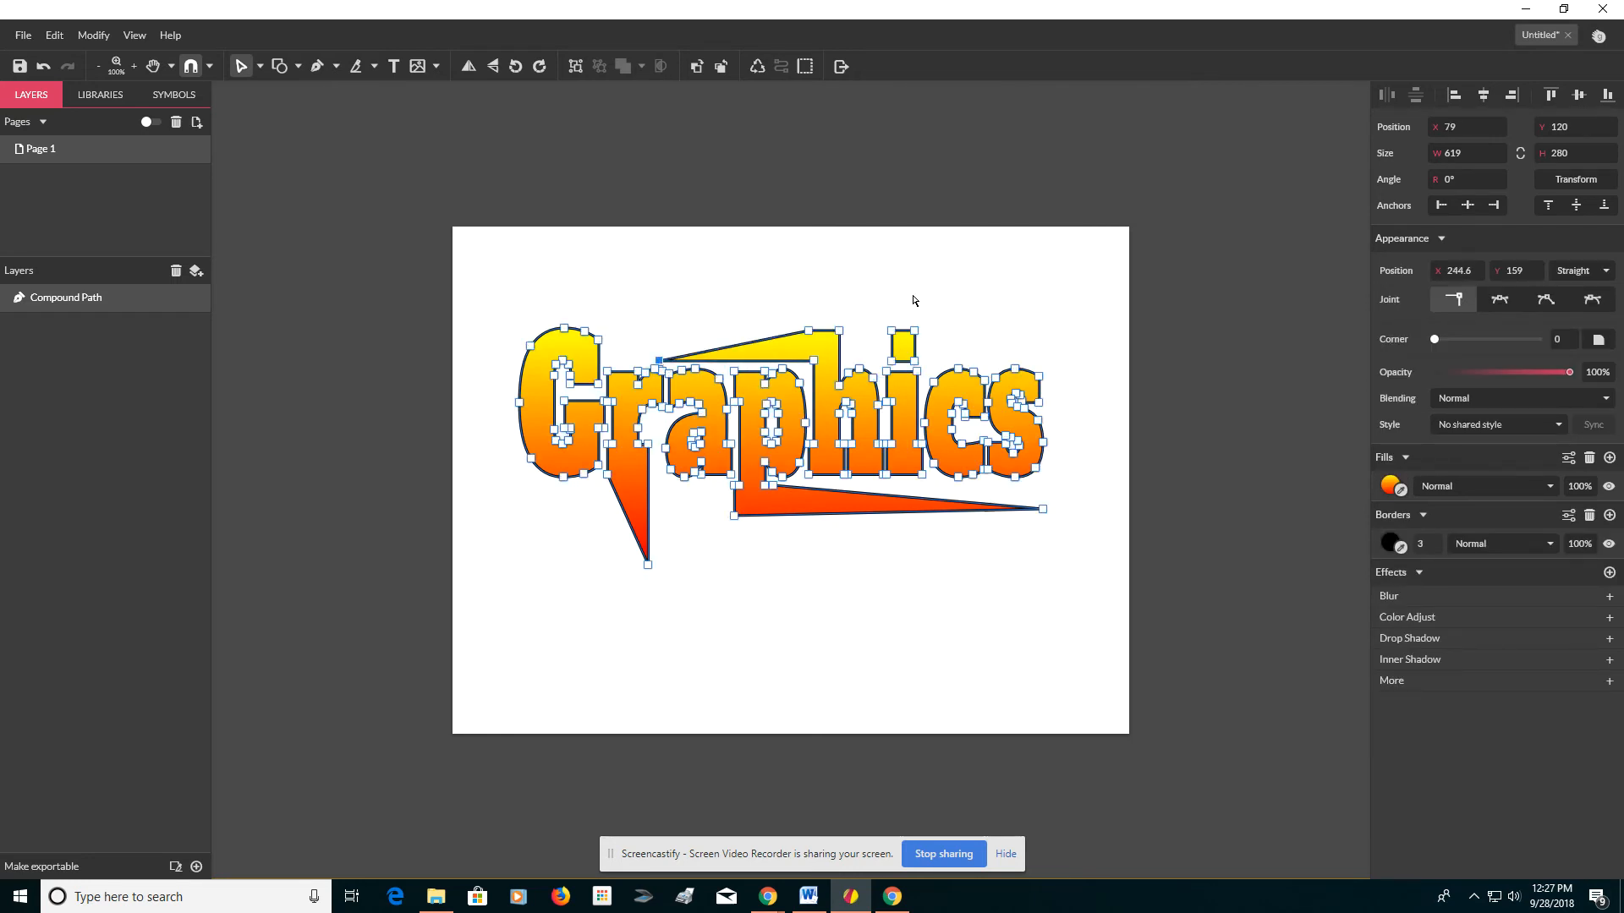
key("Escape")
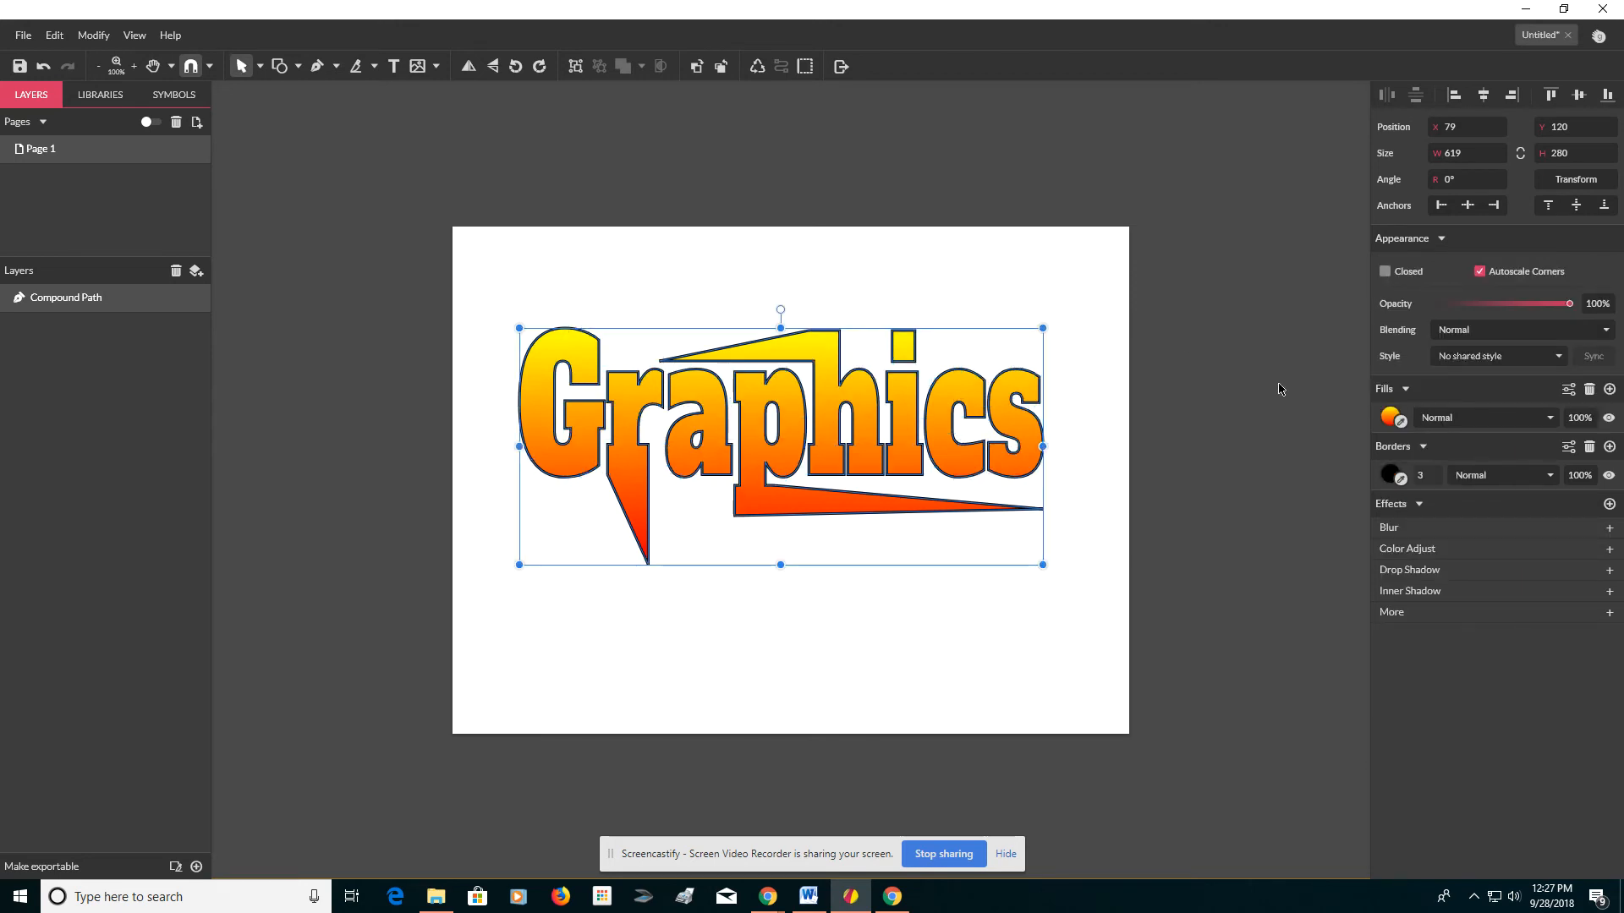
Step: Change the page's background color to a radial gradient fading from white at the center to black at the edges
left_click(1089, 297)
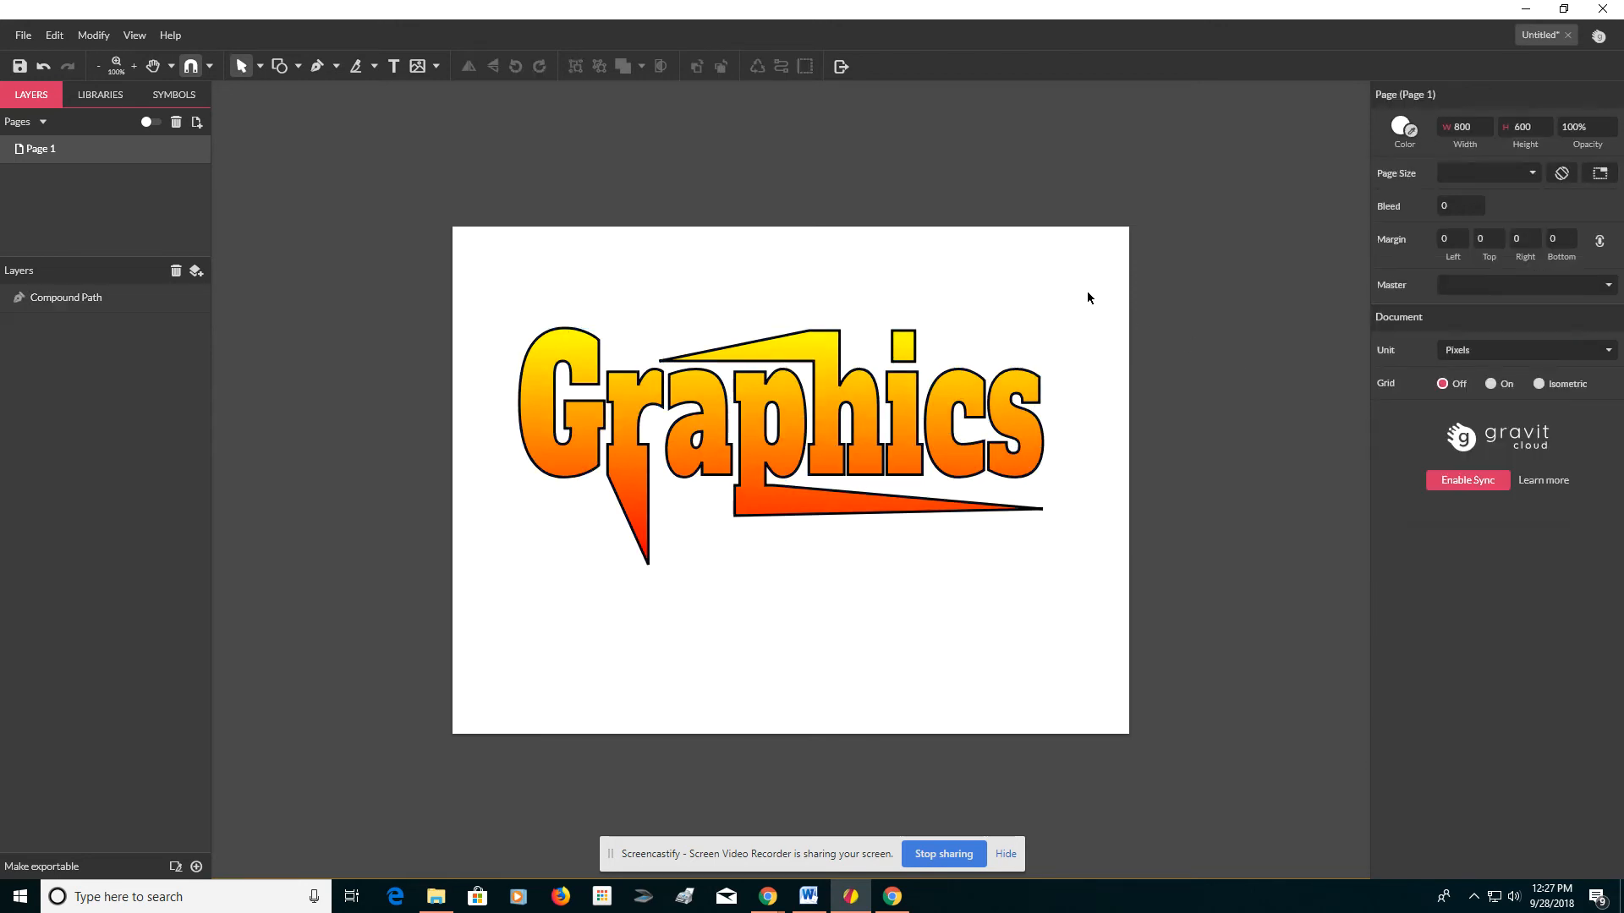
left_click(1400, 127)
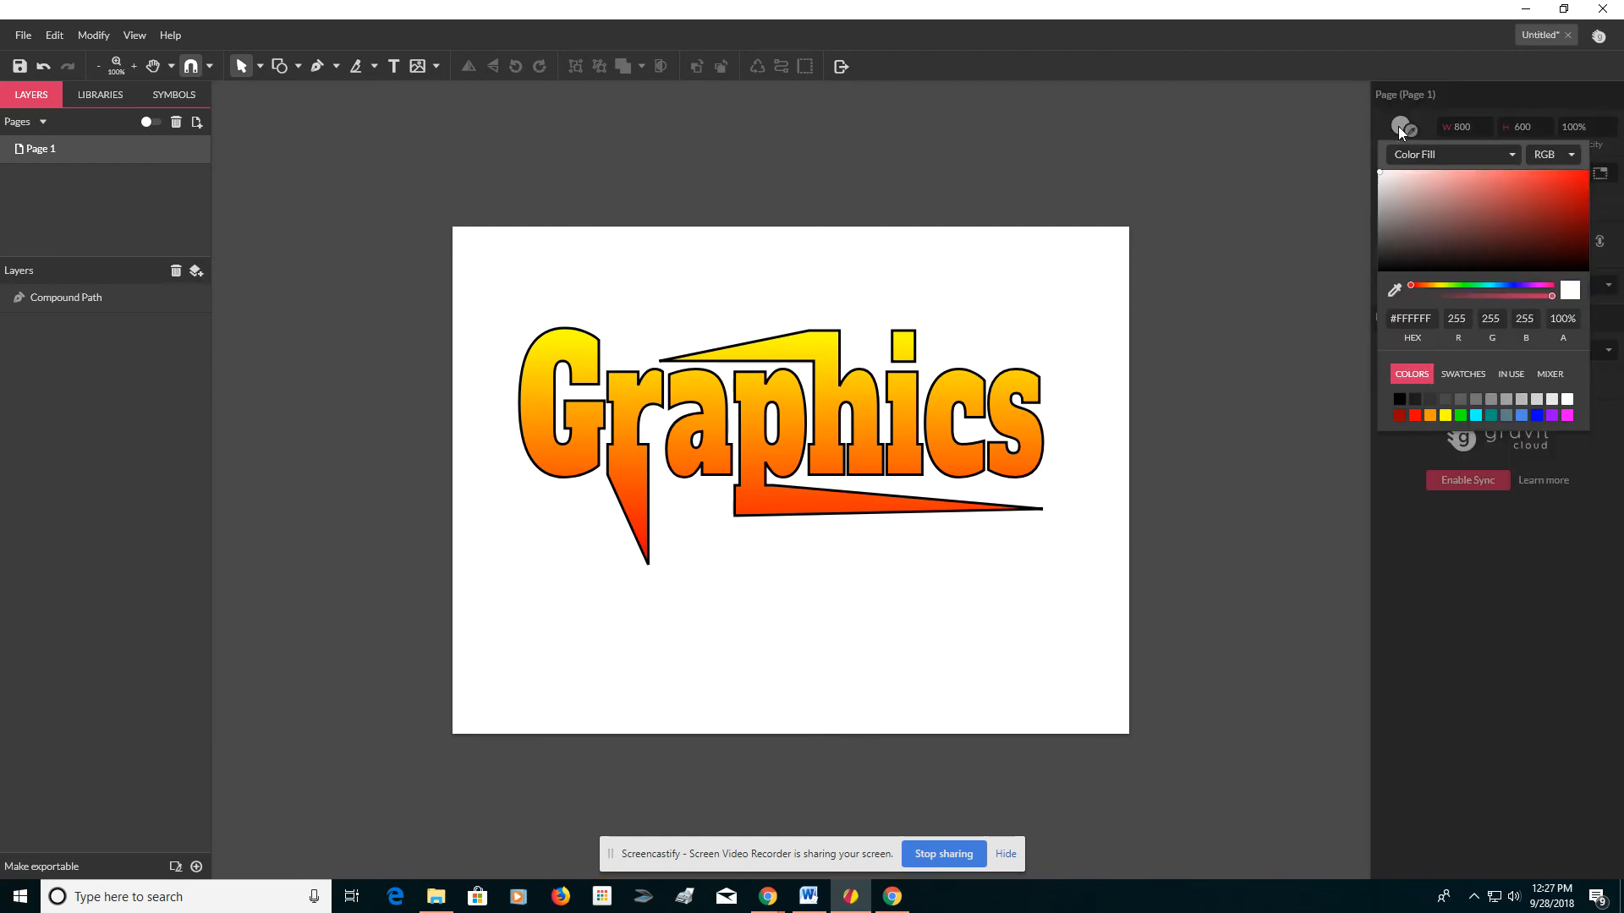
left_click(1437, 155)
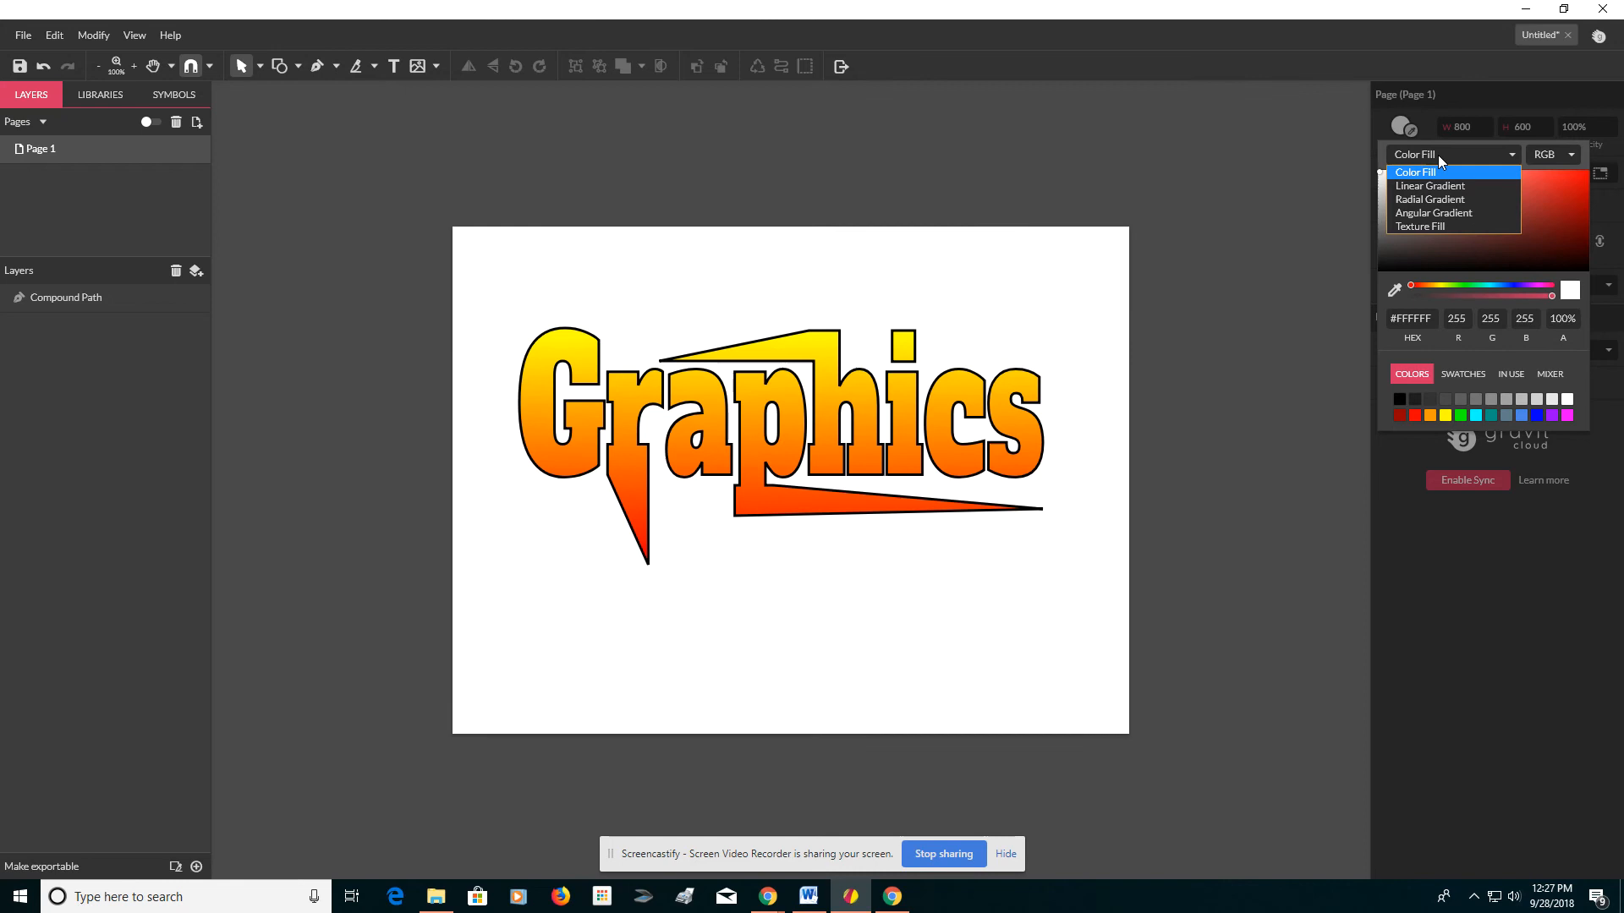
left_click(1437, 200)
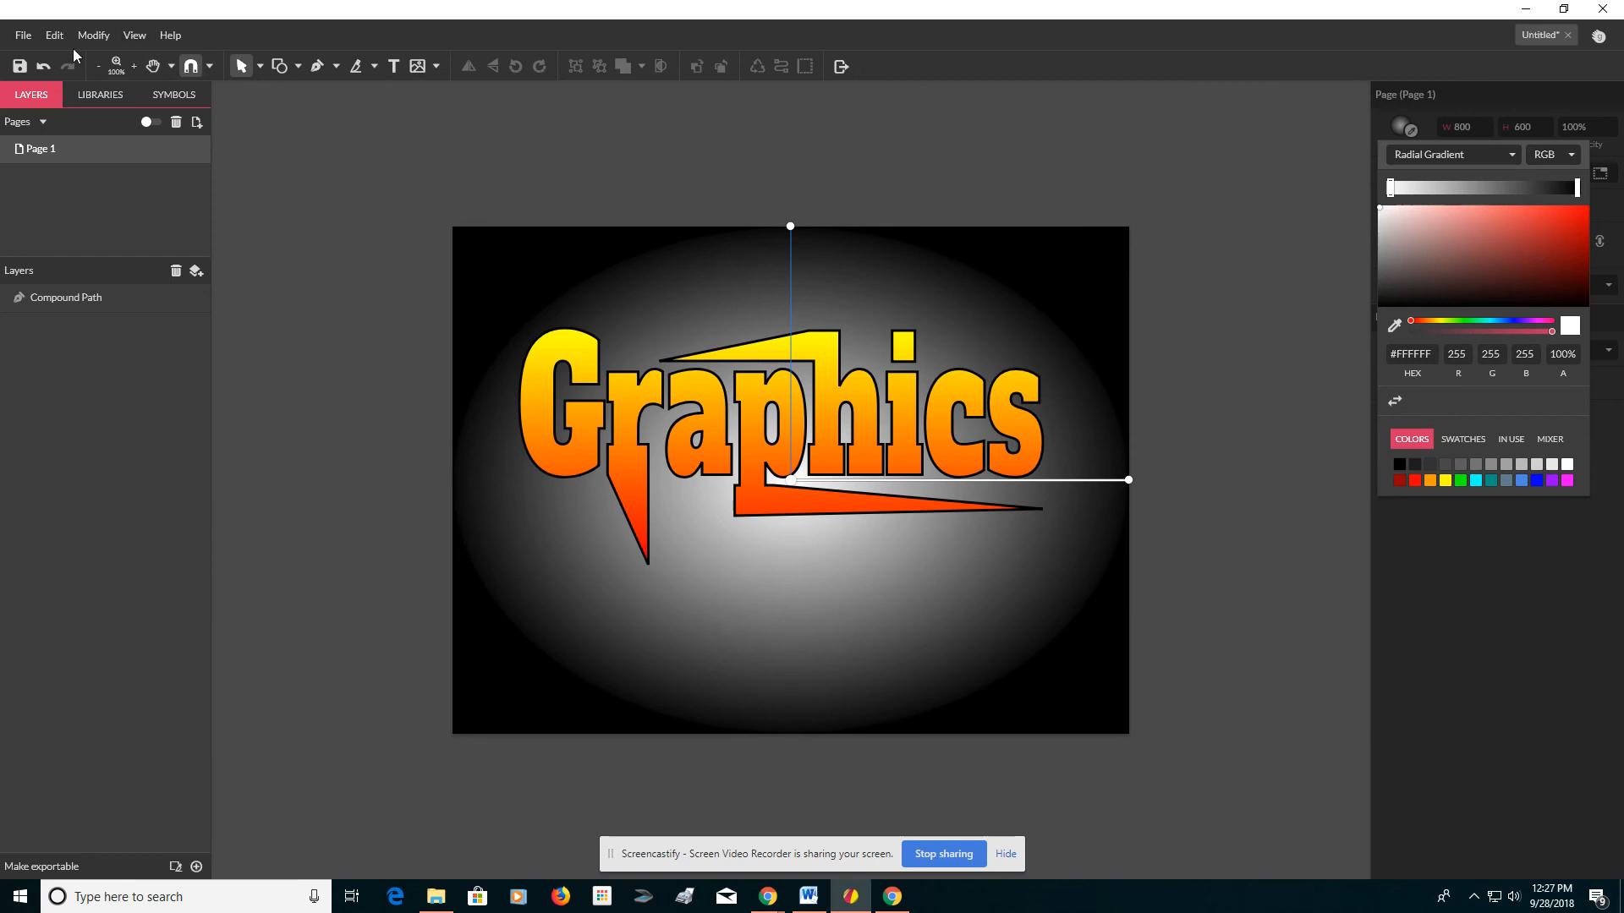
Step: Save the design to the Desktop as a GVDESIGN file named "Text effect"
left_click(22, 36)
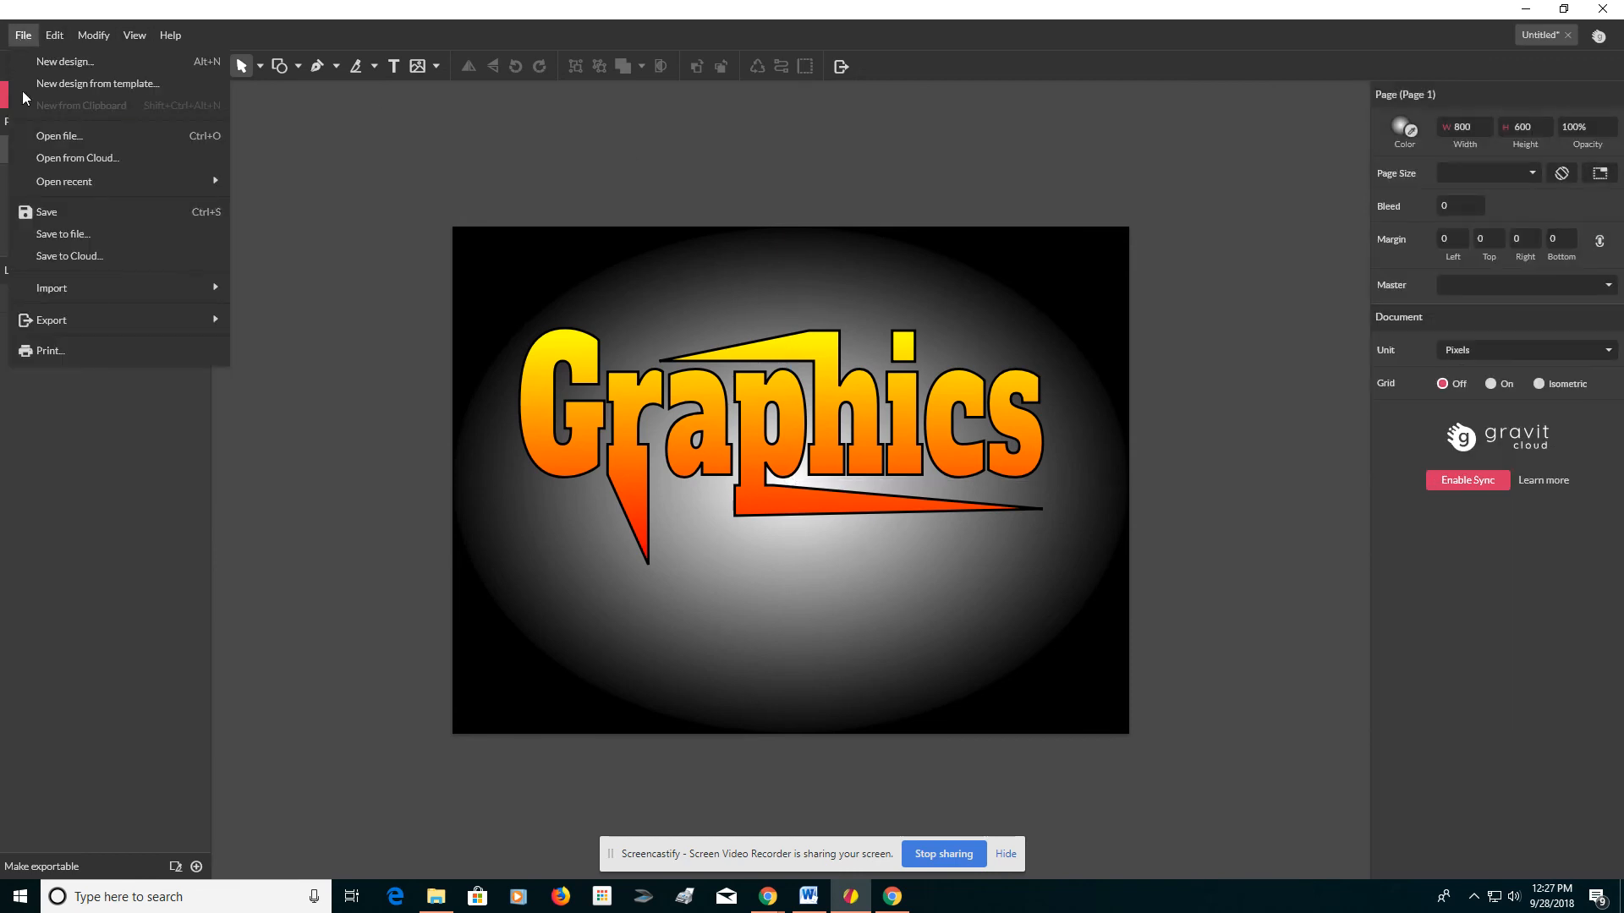
left_click(64, 233)
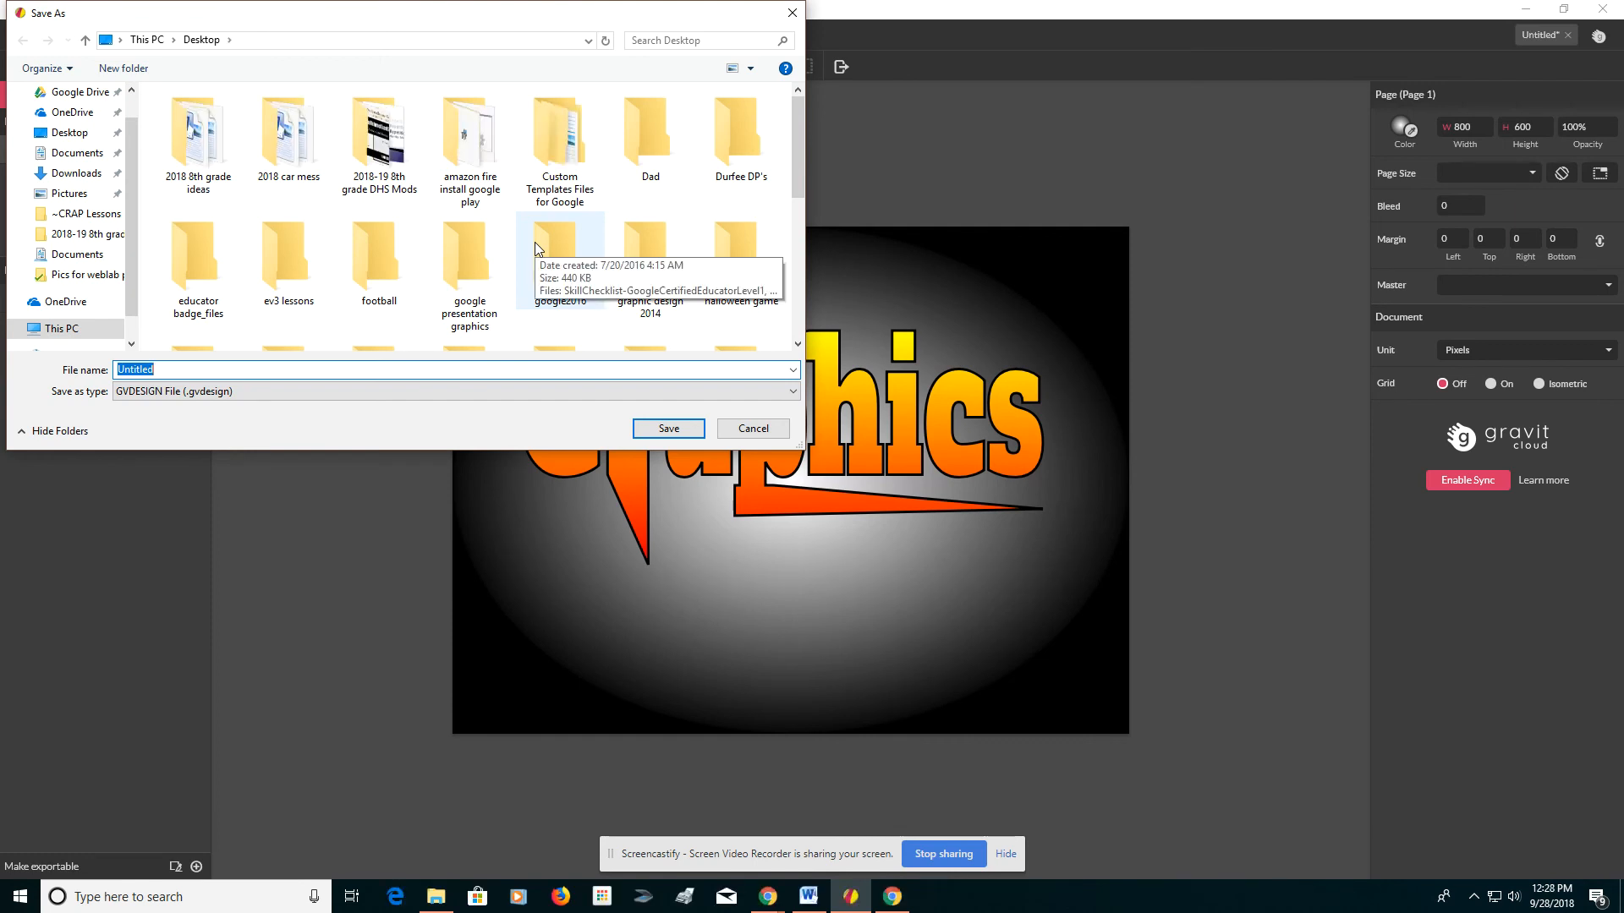
type("Text")
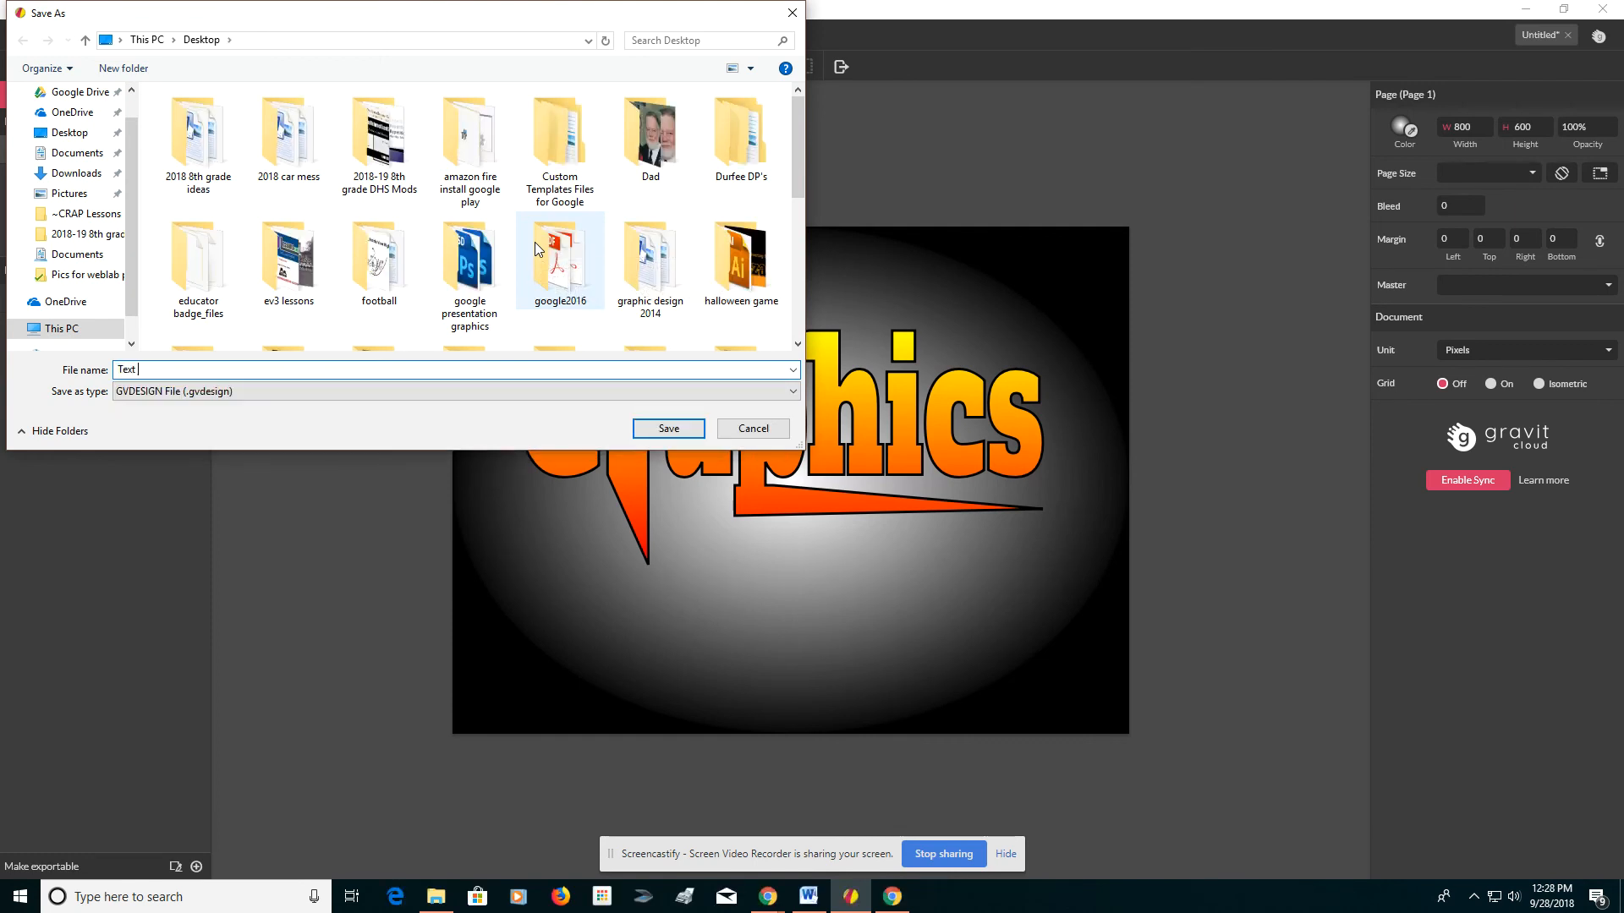
type(" effect")
left_click(665, 428)
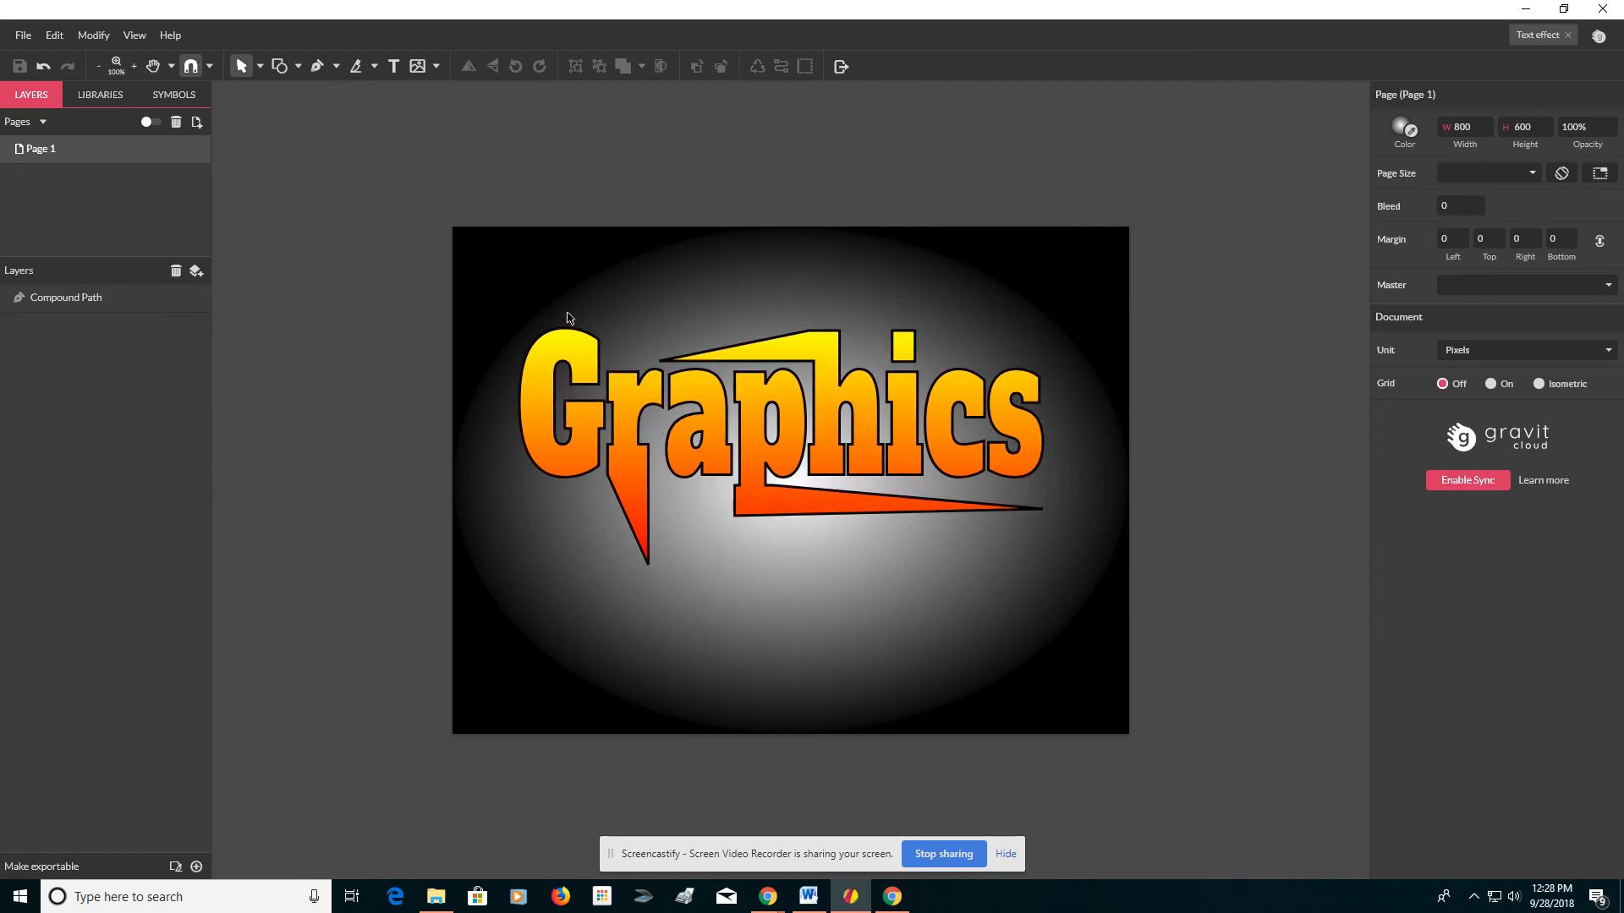
Step: Export the design to the Desktop as a JPEG image named "text effect"
left_click(24, 37)
mouse_move(87, 317)
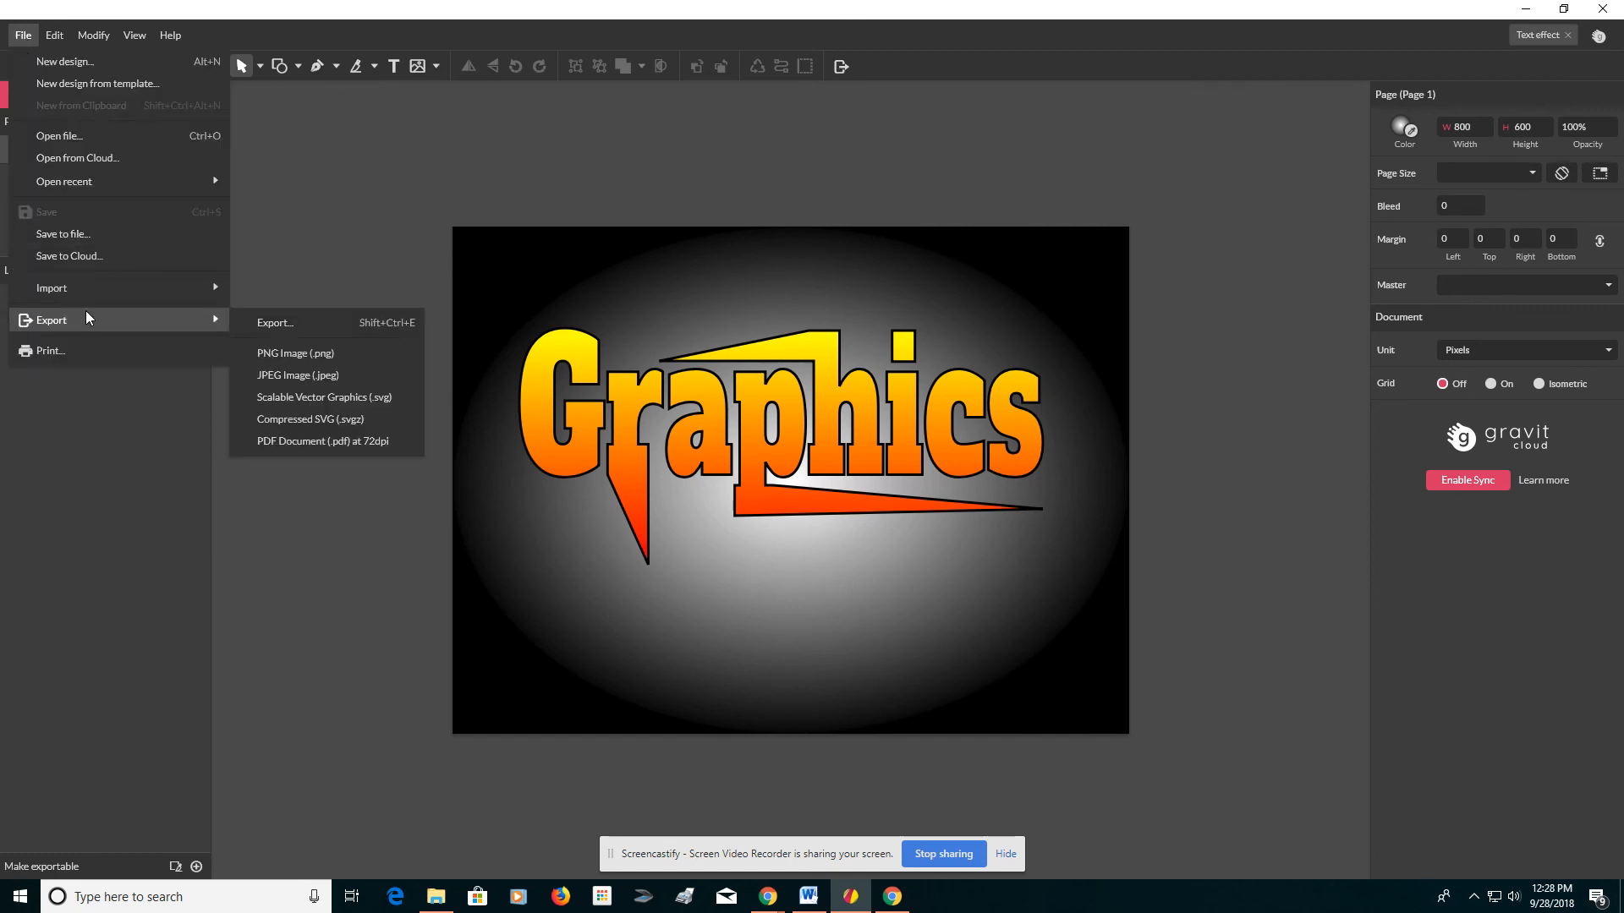
left_click(278, 377)
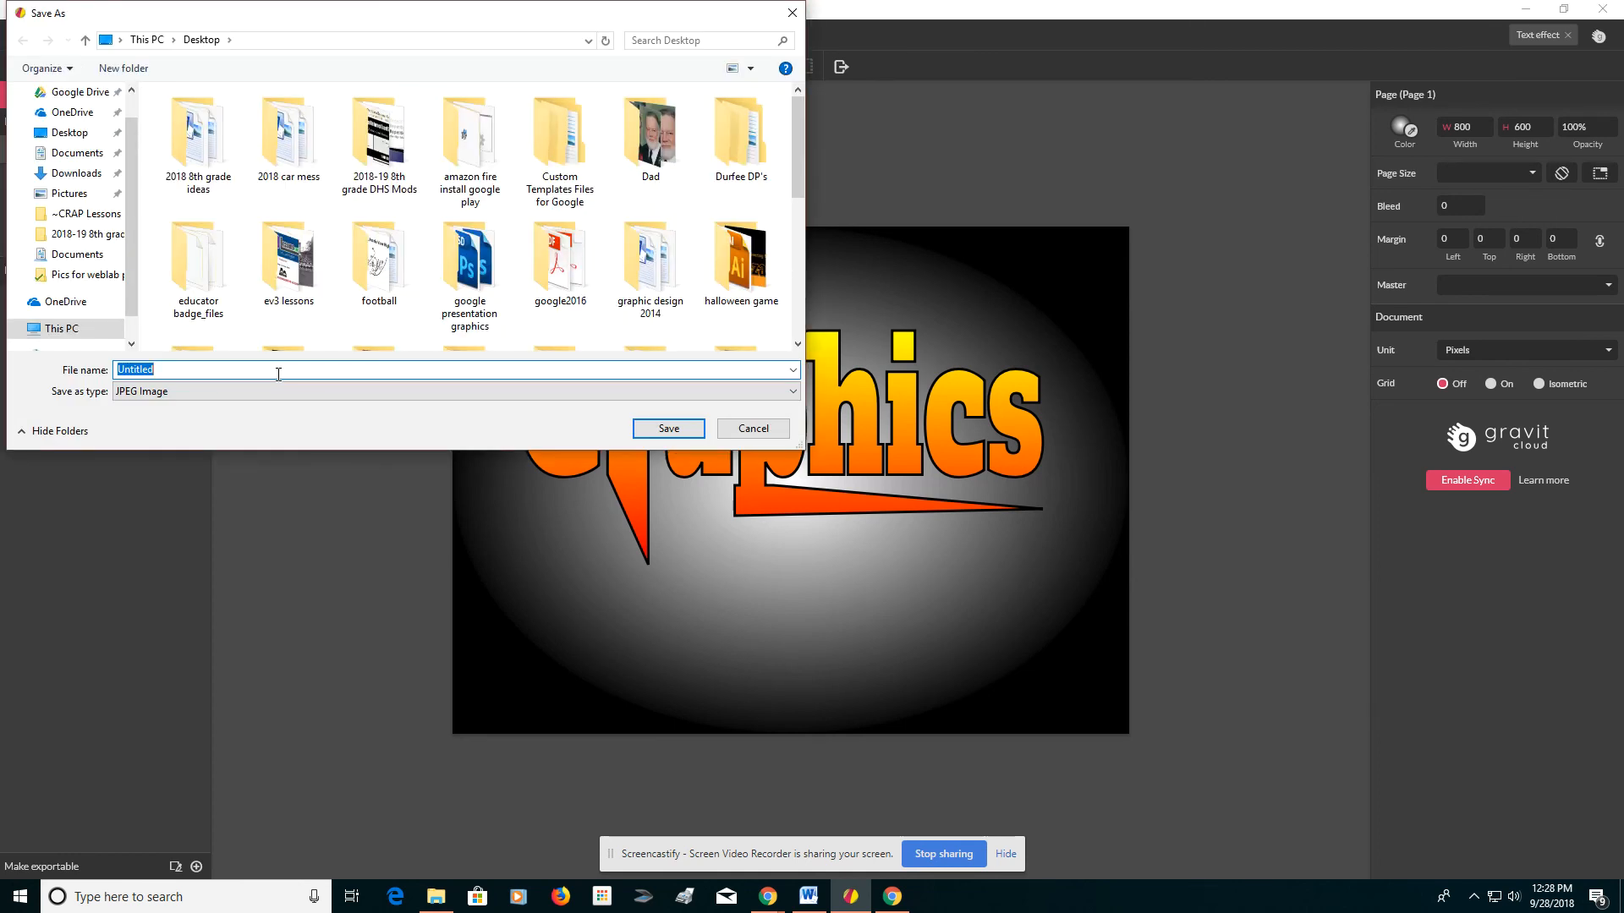
type("text e")
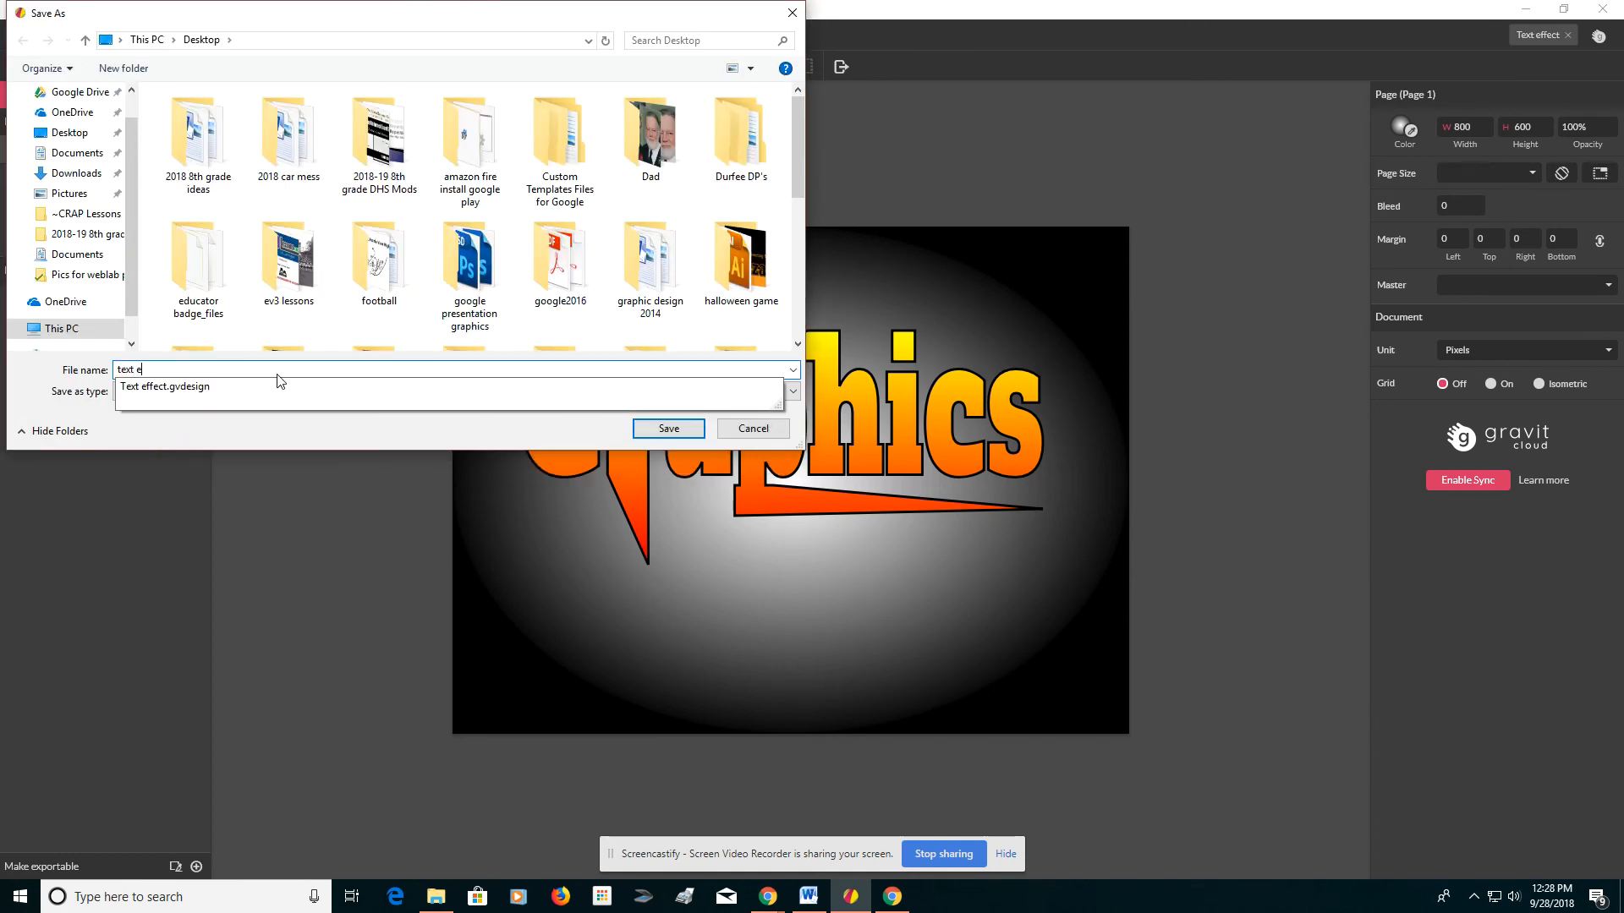
type("ffect")
left_click(668, 429)
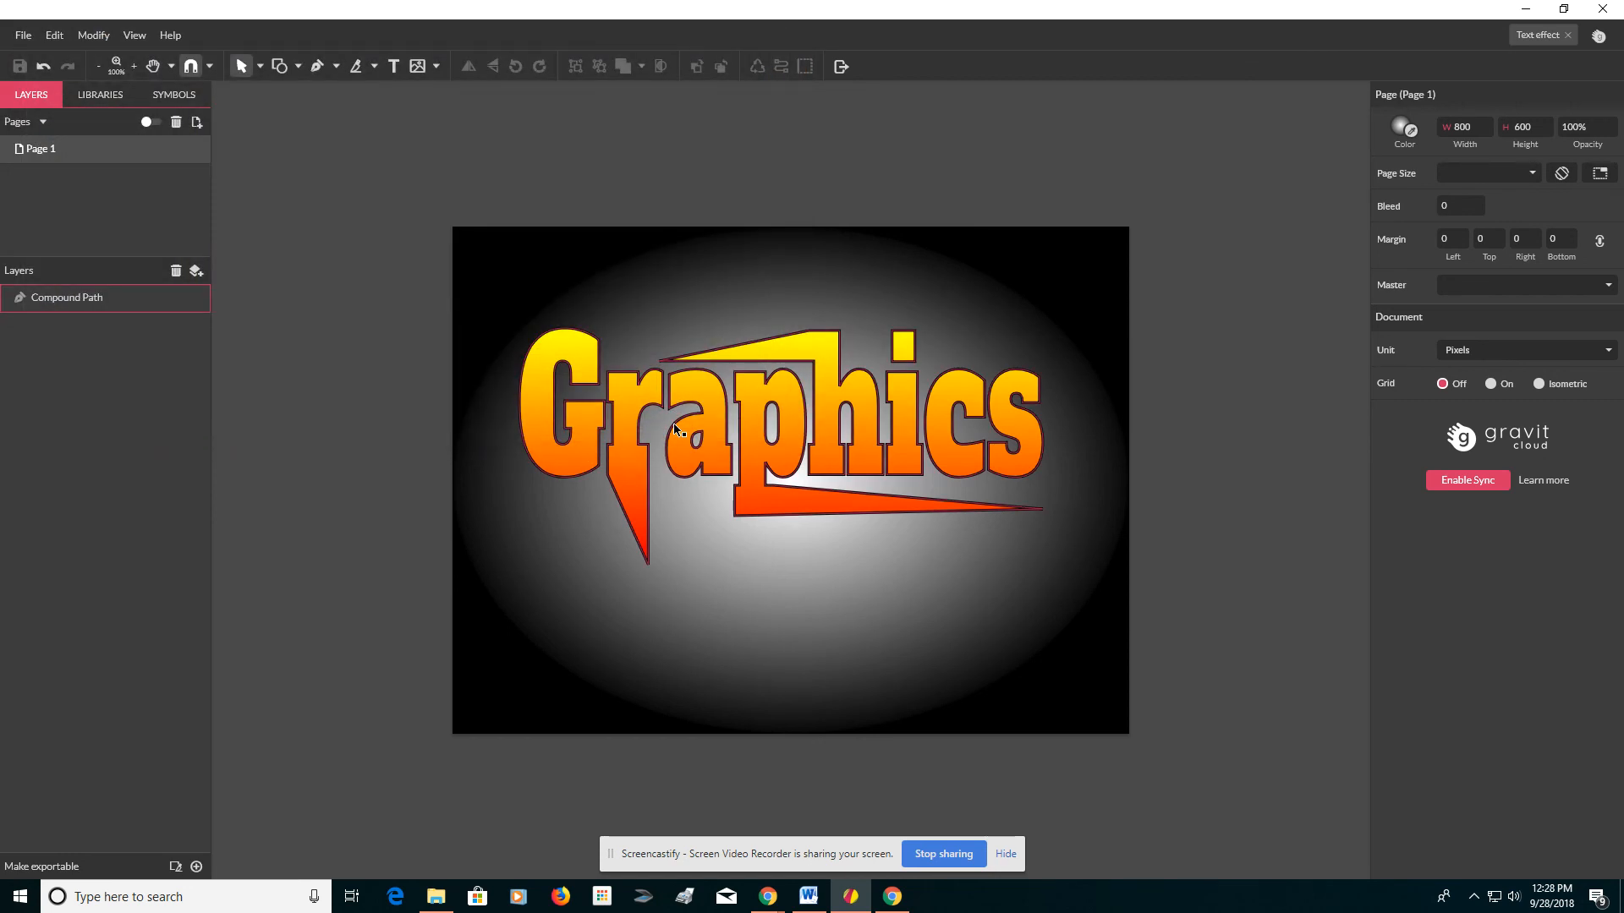